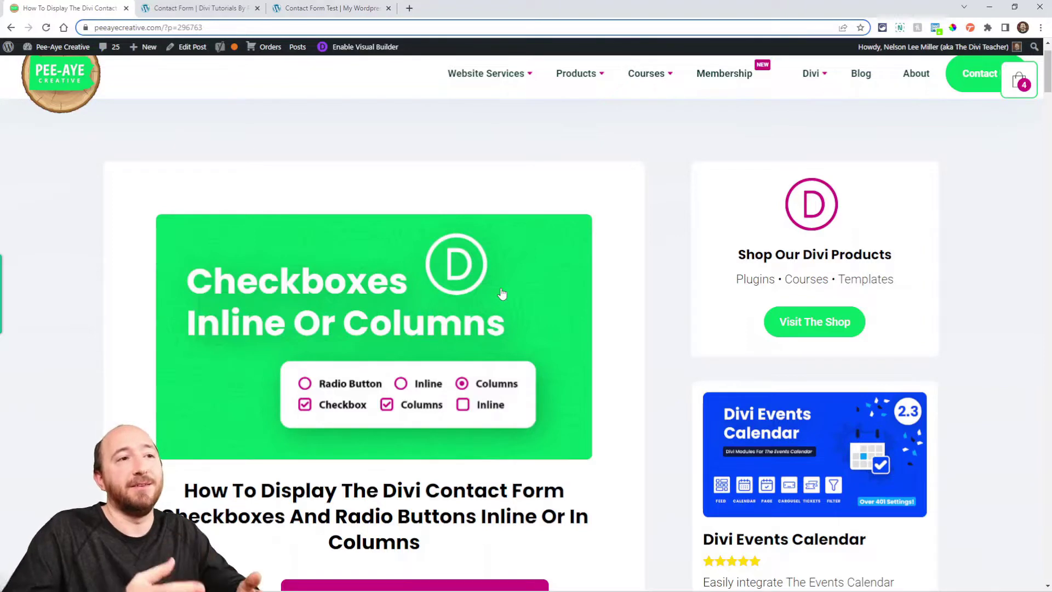
- Scroll the tutorial down to section 1, 'Add A Custom CSS Class To The Divi Contact Form'
scroll(496, 297, down, 3)
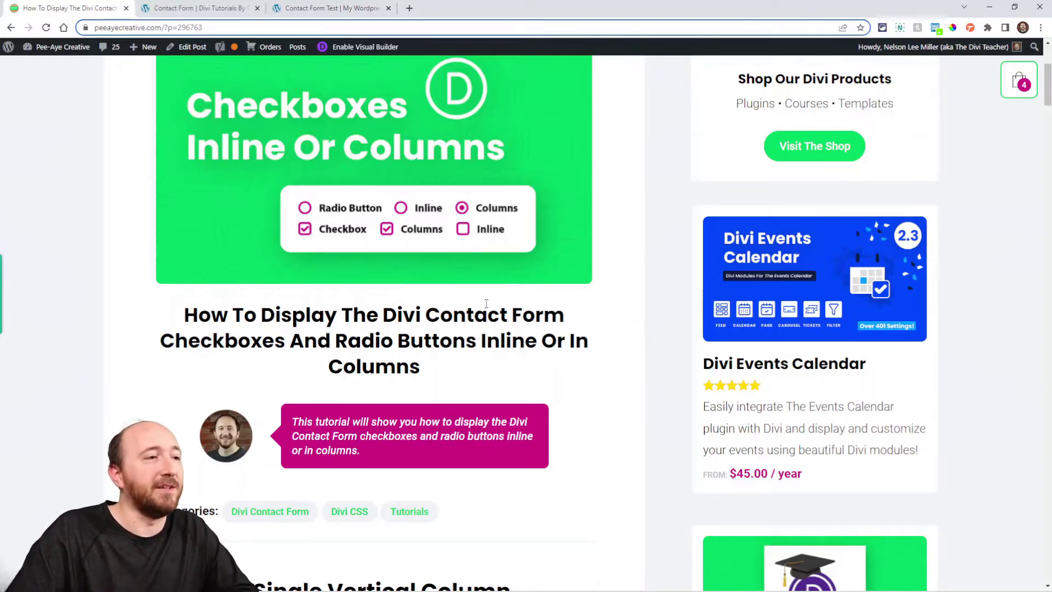
scroll(486, 303, down, 10)
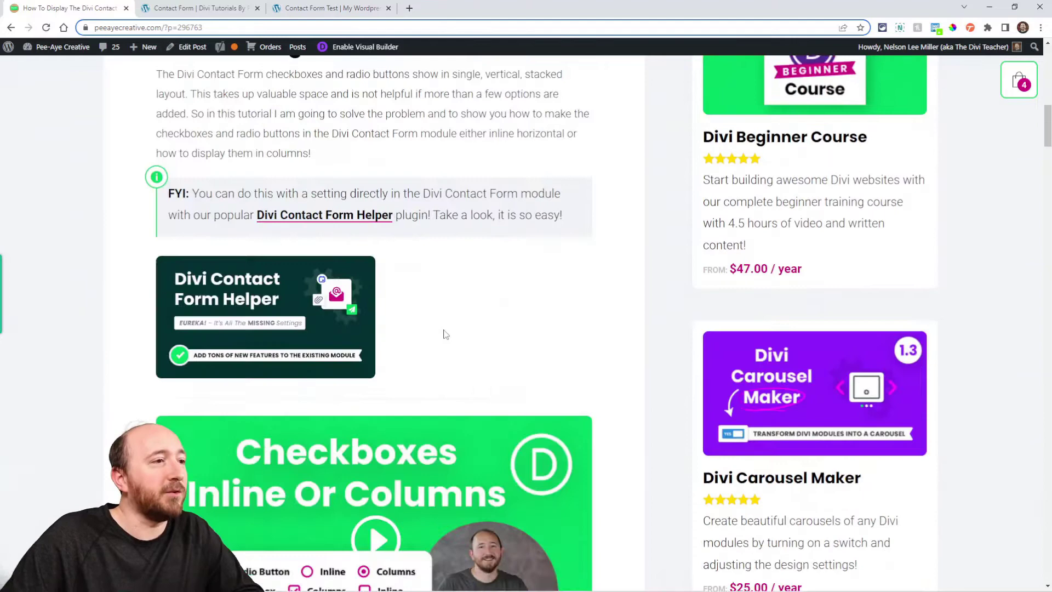
scroll(470, 350, down, 2)
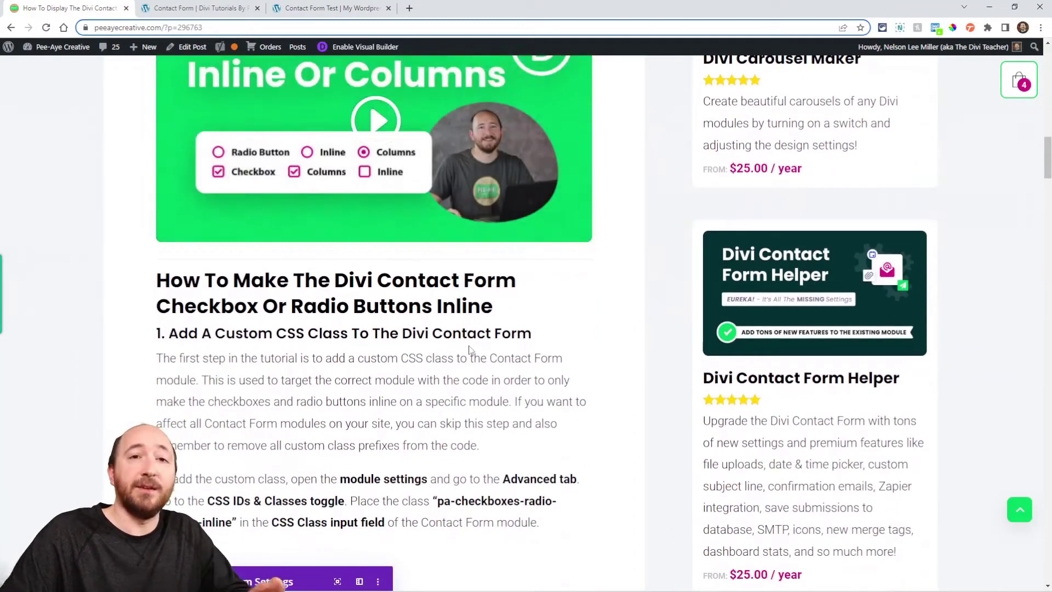
scroll(469, 351, down, 4)
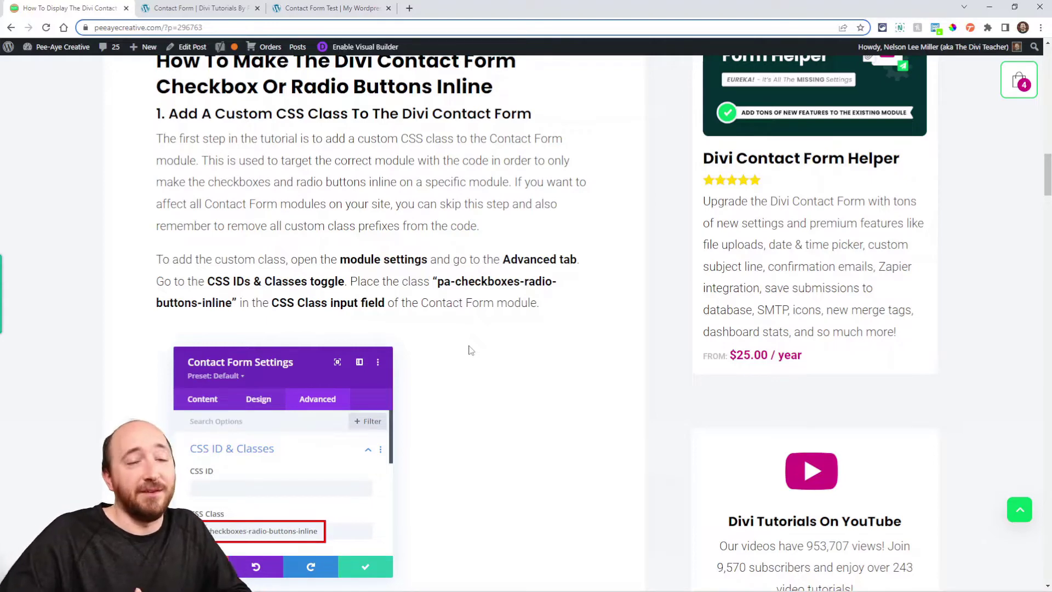
click(192, 9)
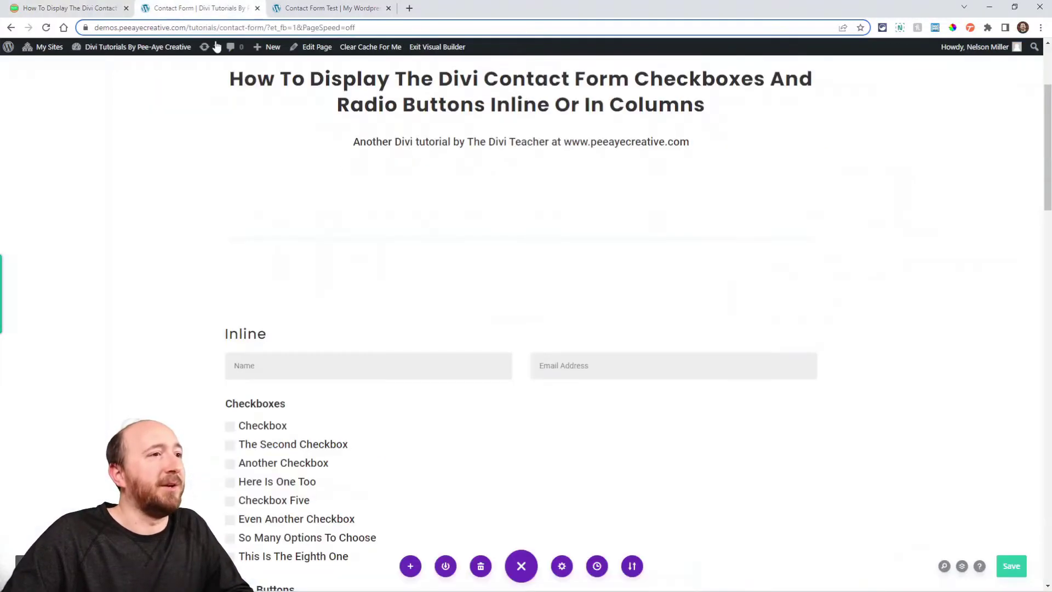
scroll(400, 326, down, 2)
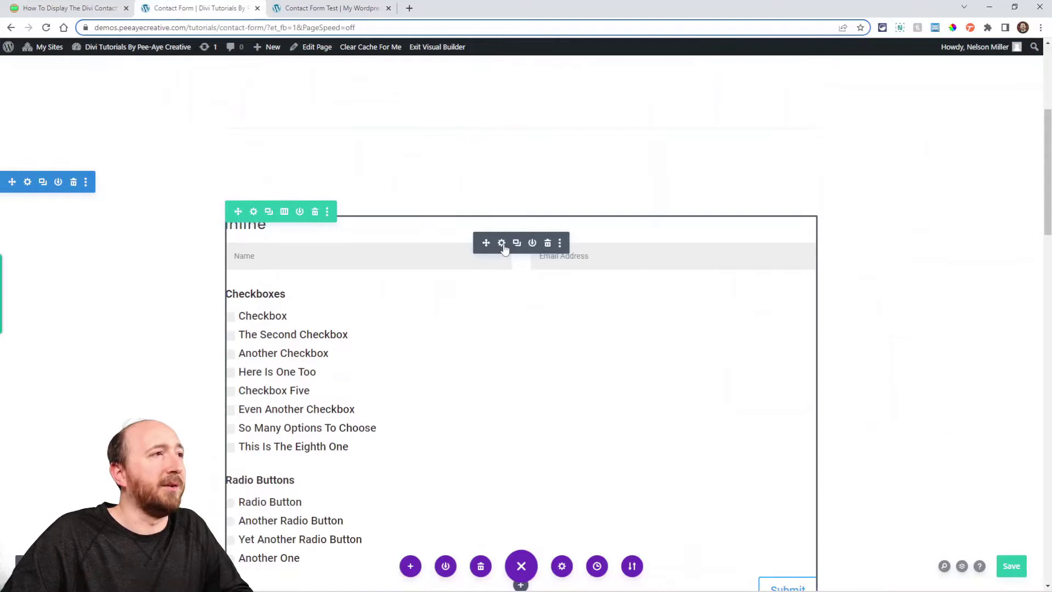
click(523, 253)
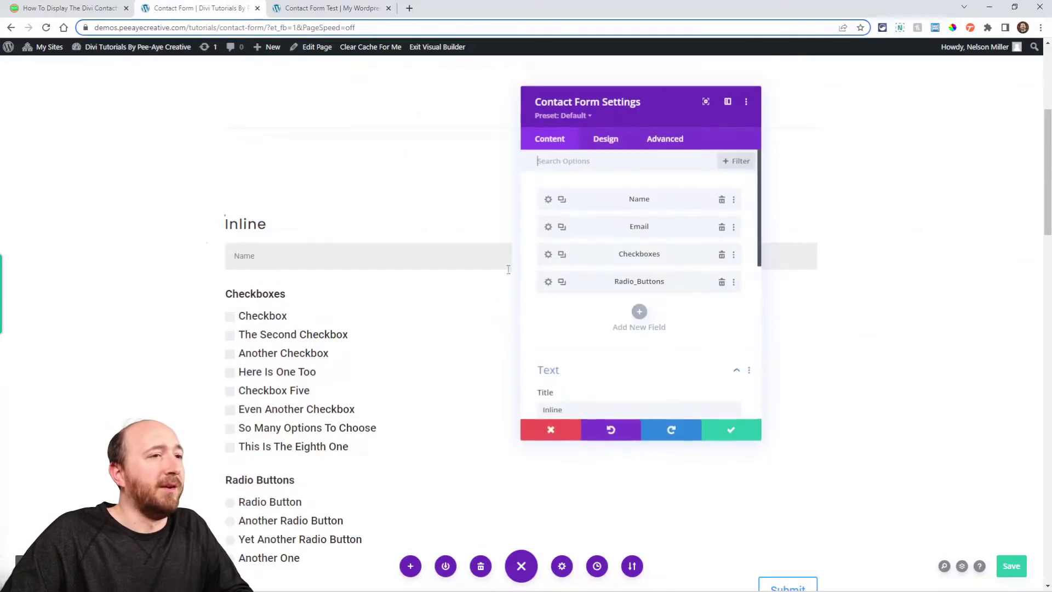
click(548, 254)
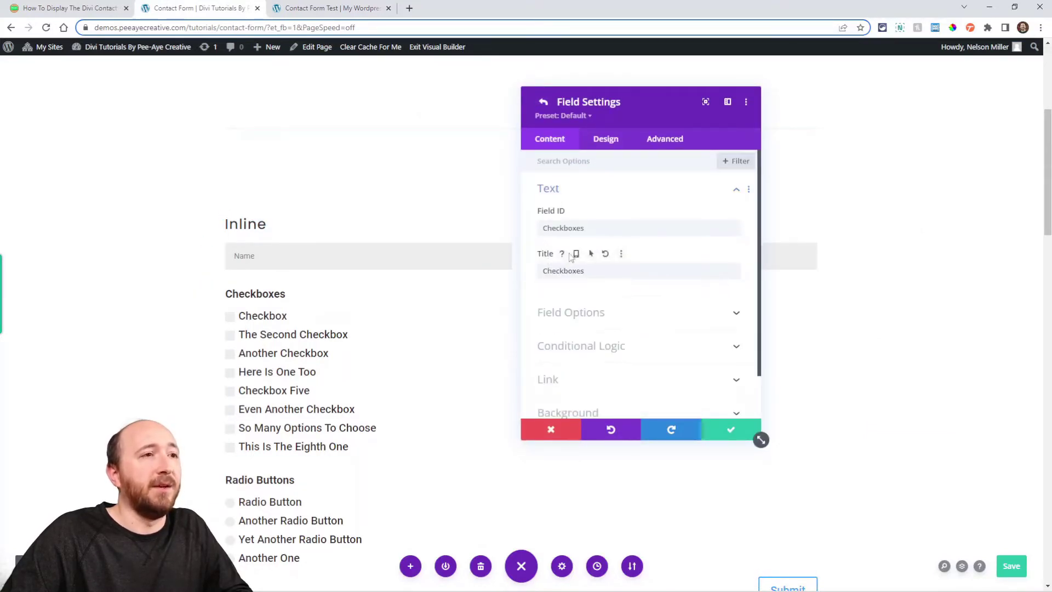
click(573, 312)
click(577, 206)
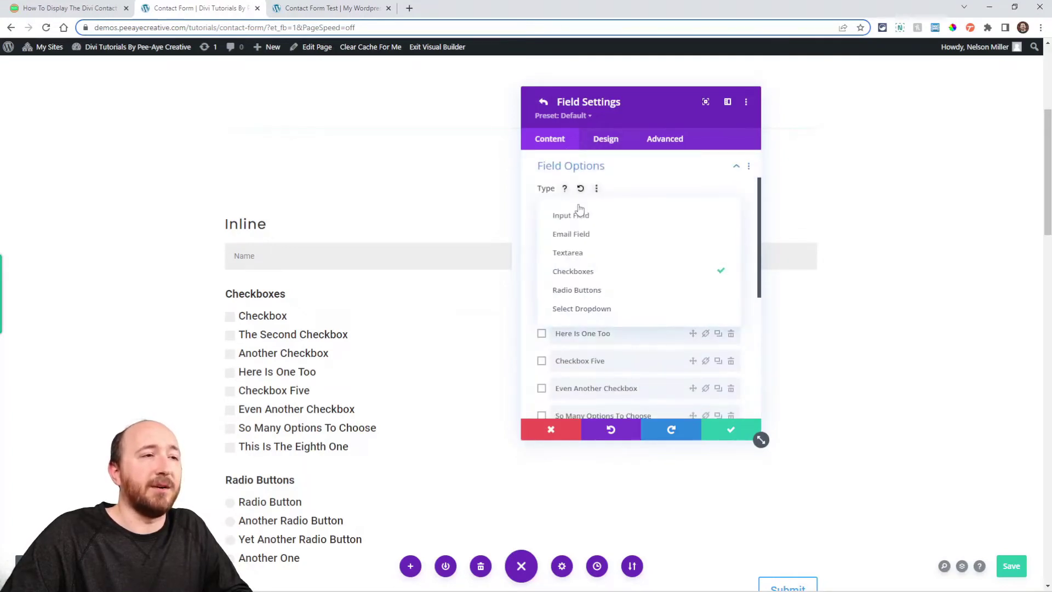
click(670, 175)
scroll(630, 274, down, 3)
scroll(608, 290, up, 5)
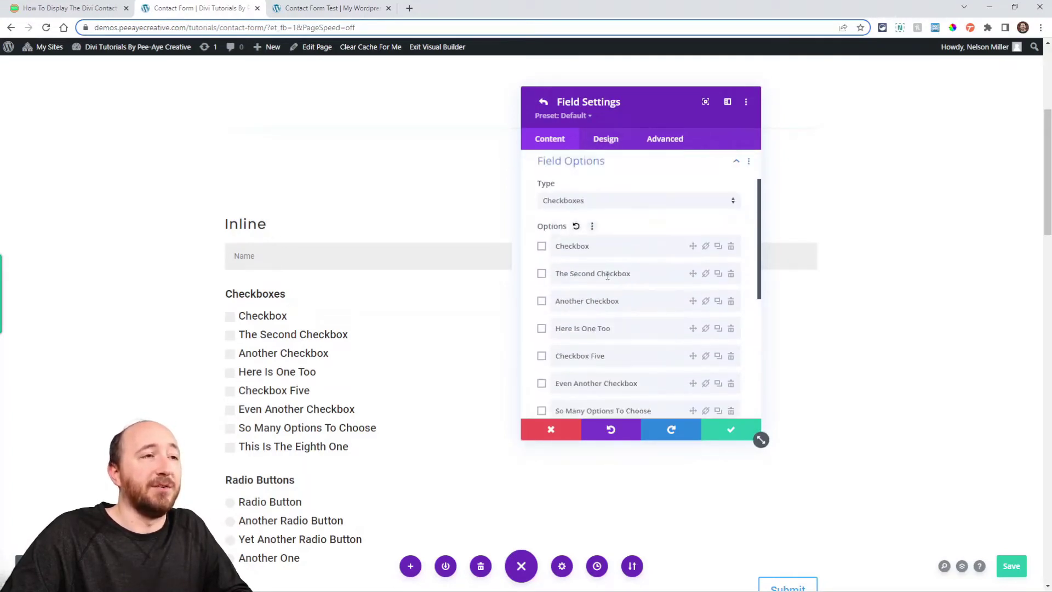
click(543, 103)
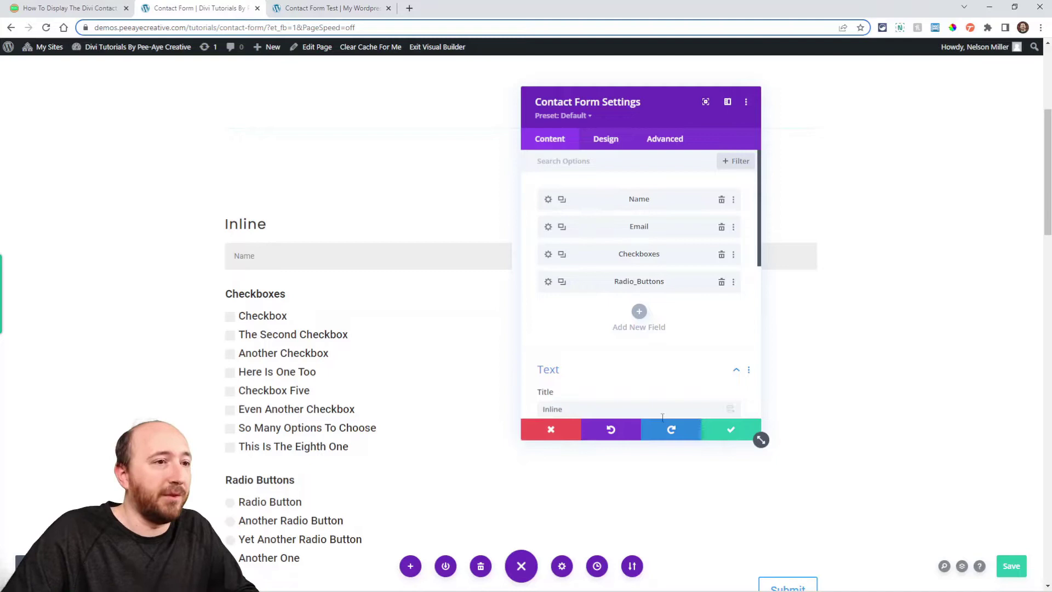
click(728, 430)
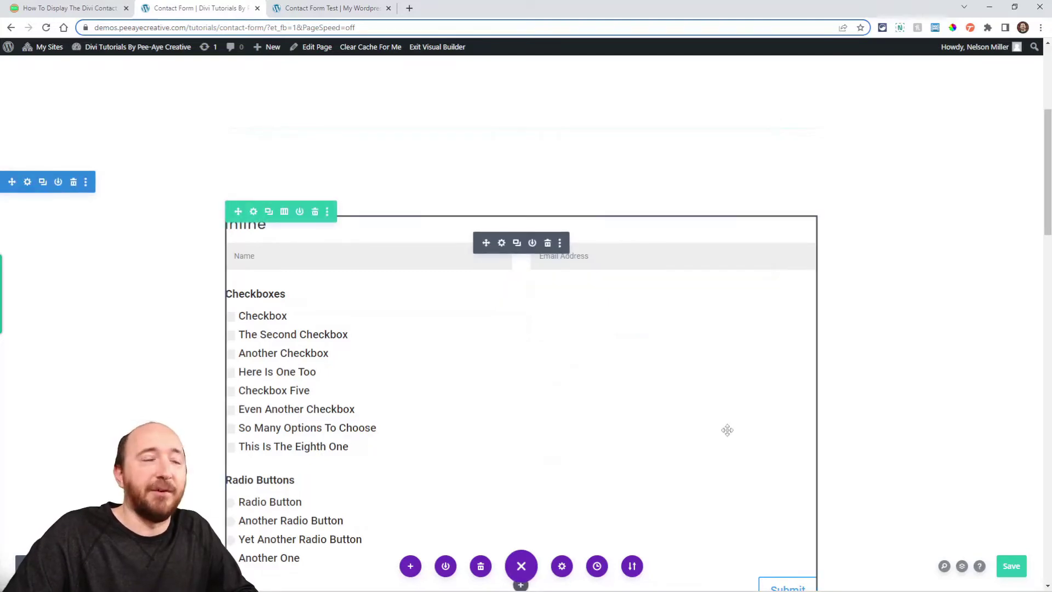
click(65, 12)
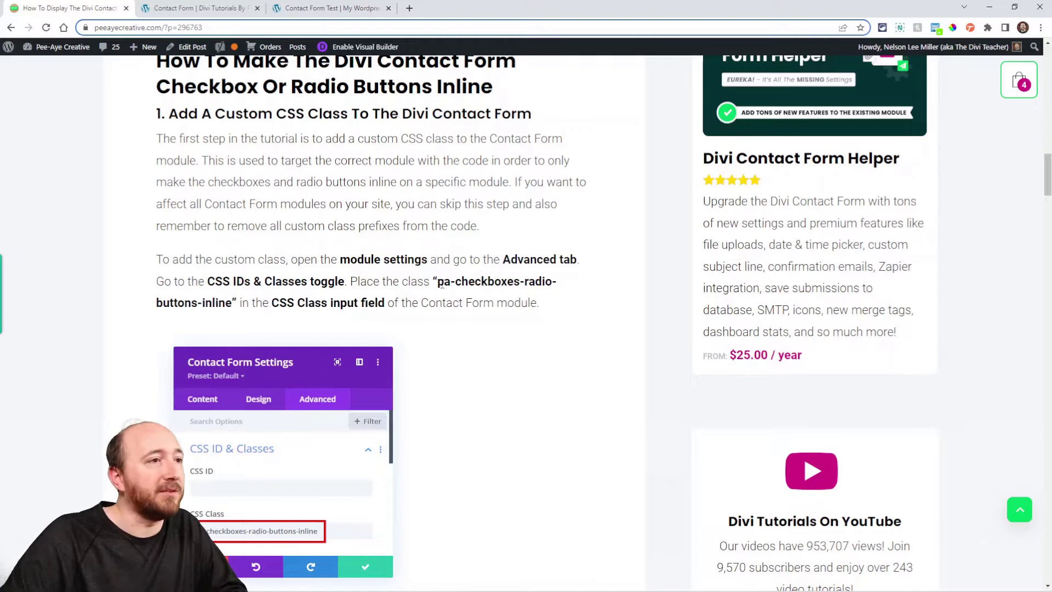
- Highlight pa-checkboxes-radio-buttons-inline in the article's step 1 text
drag(439, 284, 231, 307)
key(ctrl+c)
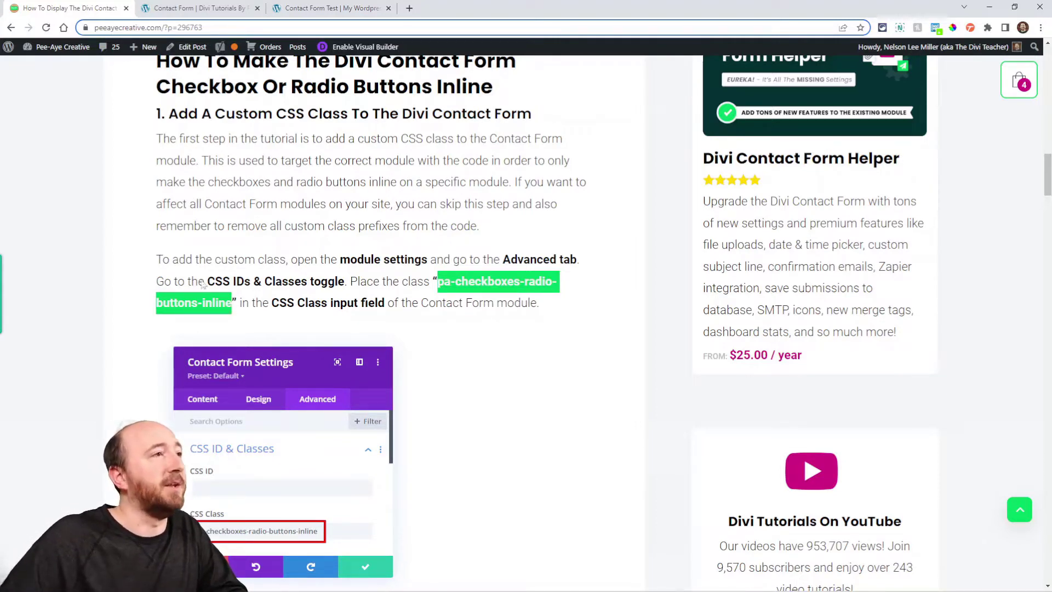
- Paste pa-checkboxes-radio-buttons-inline into the Contact Form module's Advanced CSS Class field
click(189, 10)
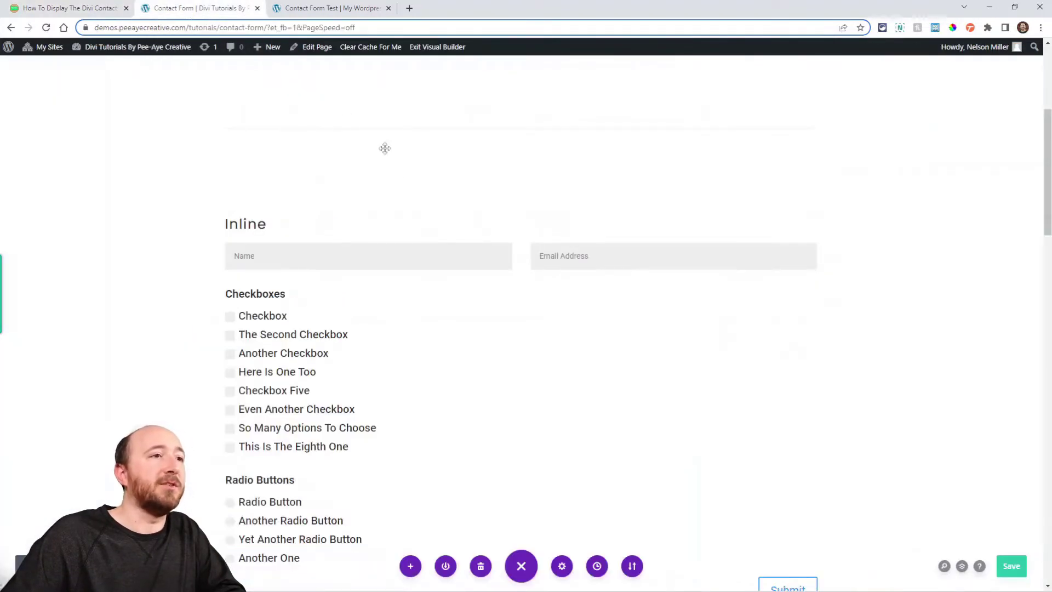
mouse_move(471, 261)
click(502, 243)
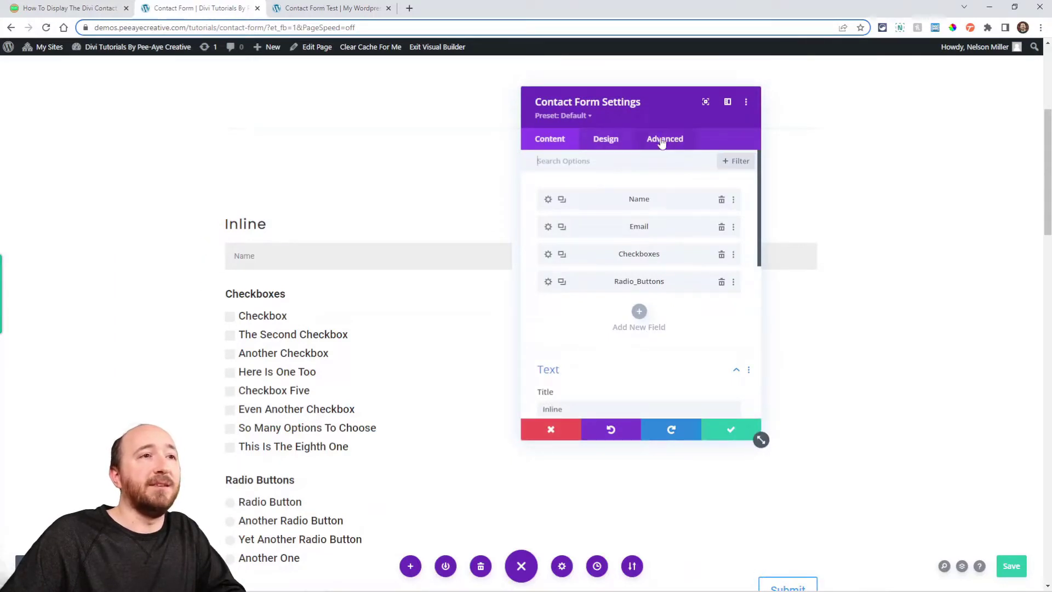
click(669, 141)
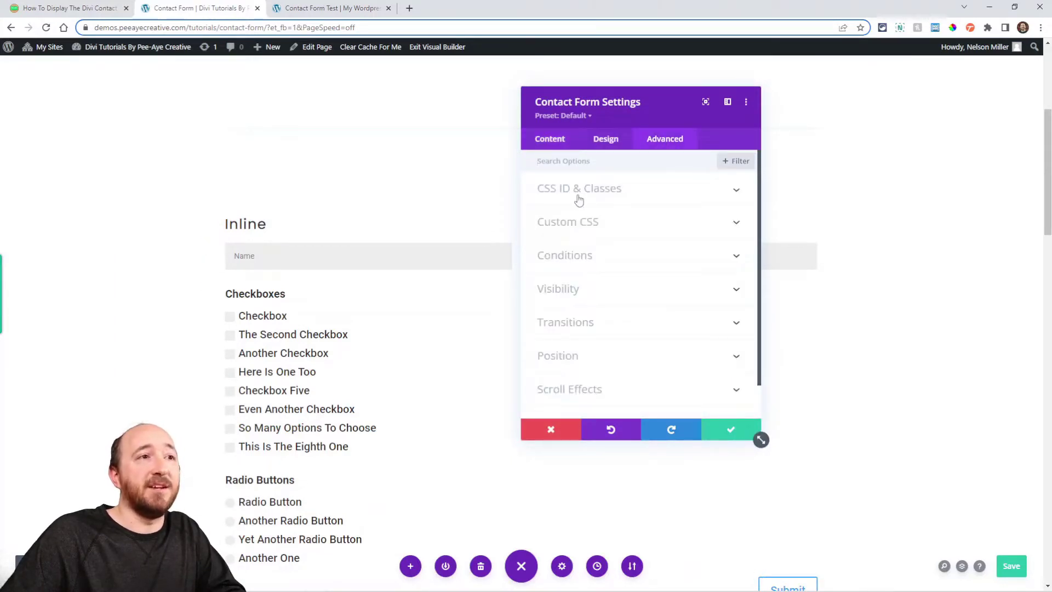
click(638, 198)
click(581, 273)
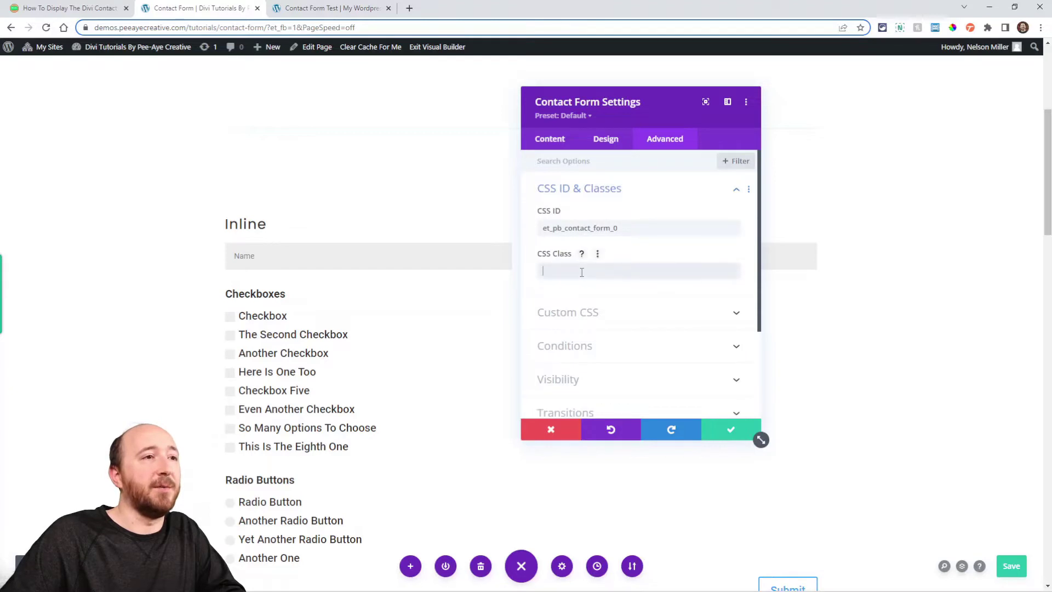
key(ctrl+v)
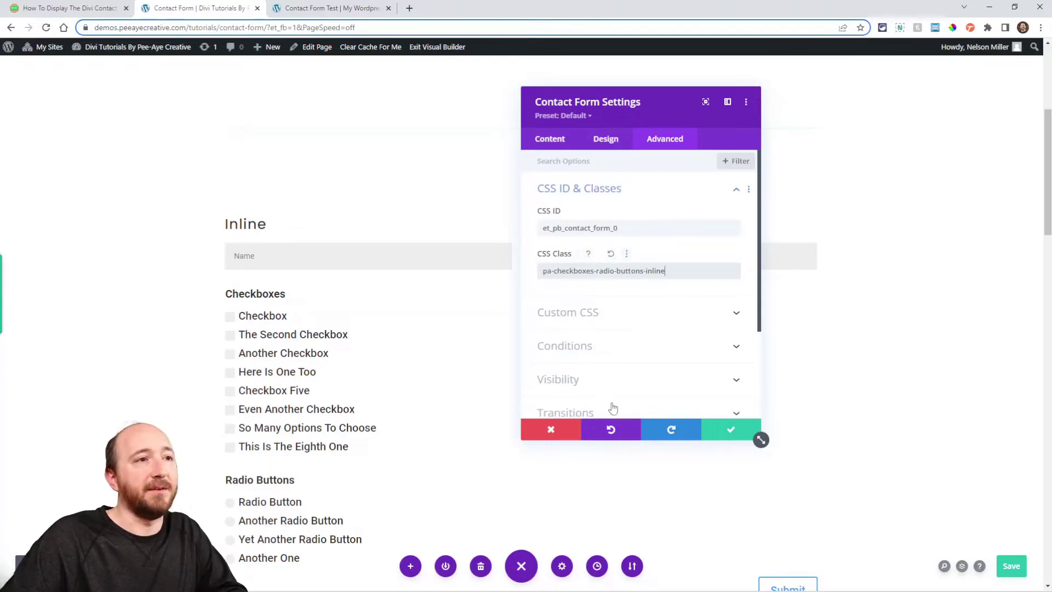
- Save the page and confirm the Contact Form settings
key(ctrl+s)
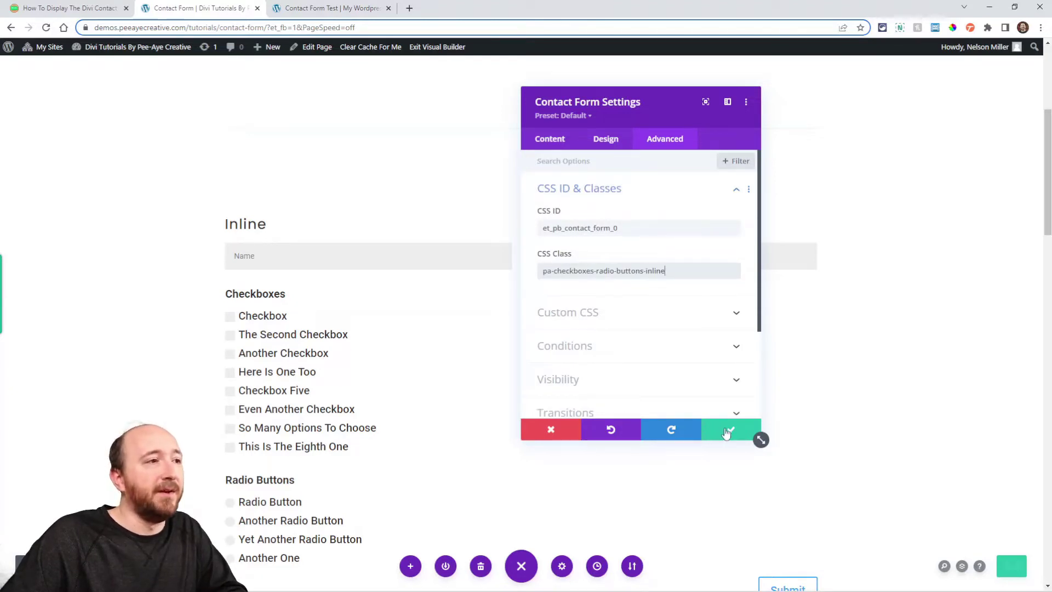
click(726, 433)
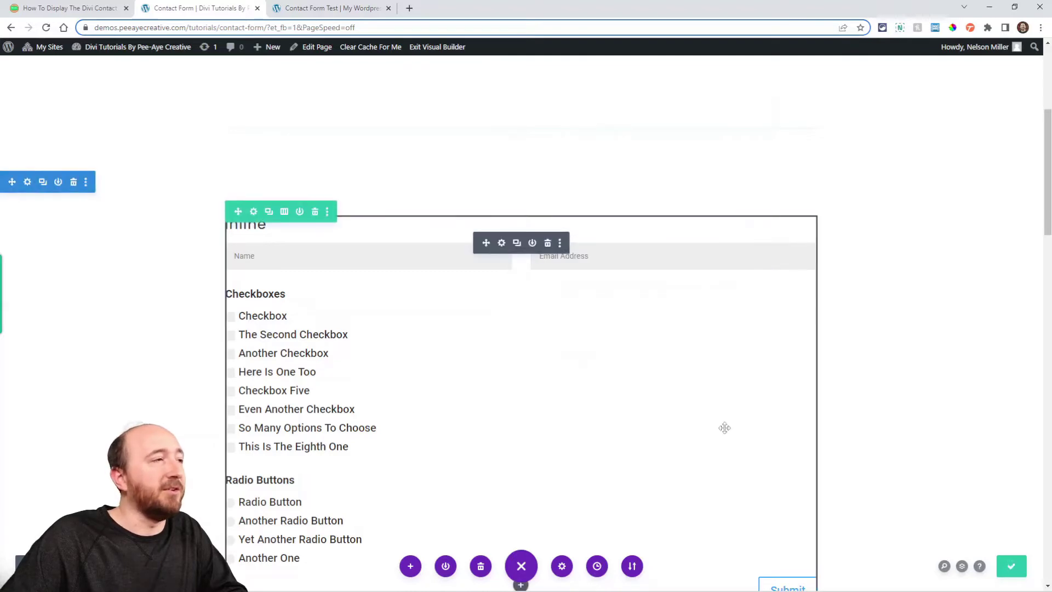
key(ctrl+1)
- Copy the step 2 inline-checkbox CSS snippet and return to the Divi builder page
scroll(399, 289, down, 6)
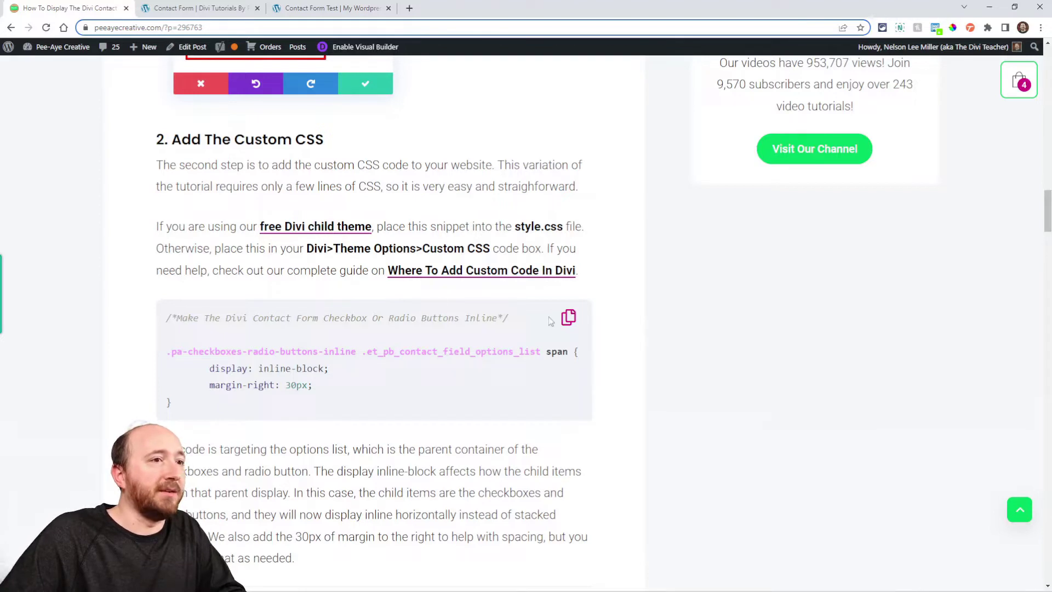
click(568, 319)
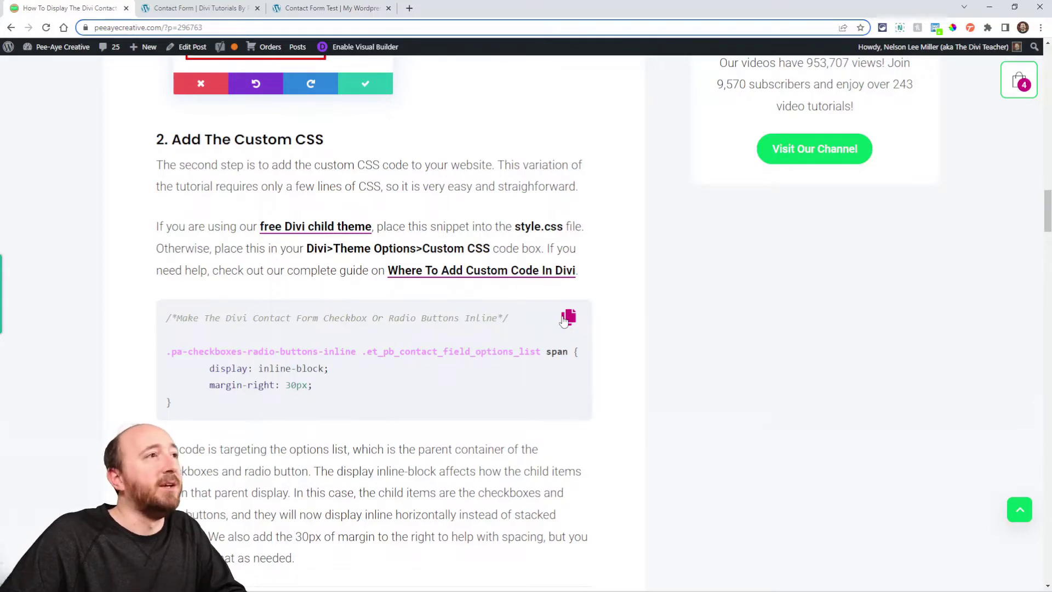
click(203, 8)
- Save changes and exit the visual builder
click(428, 49)
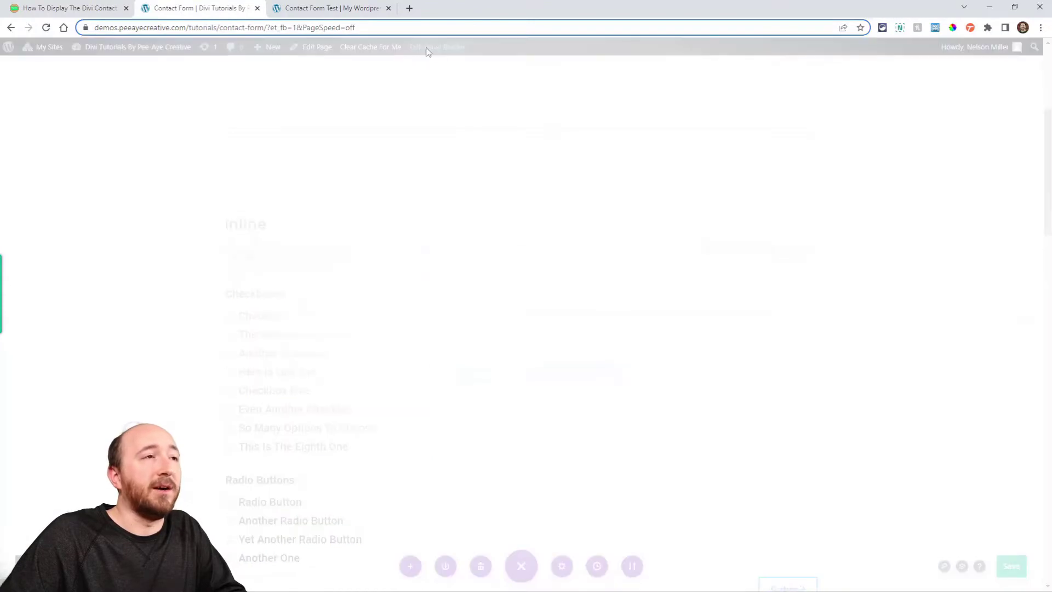
click(579, 377)
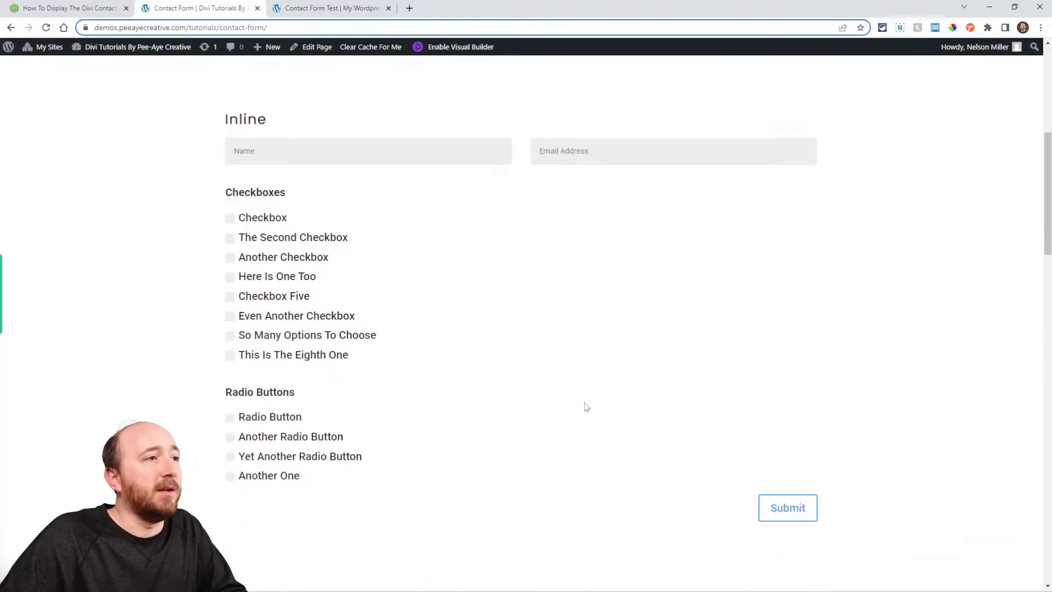
scroll(586, 407, up, 1)
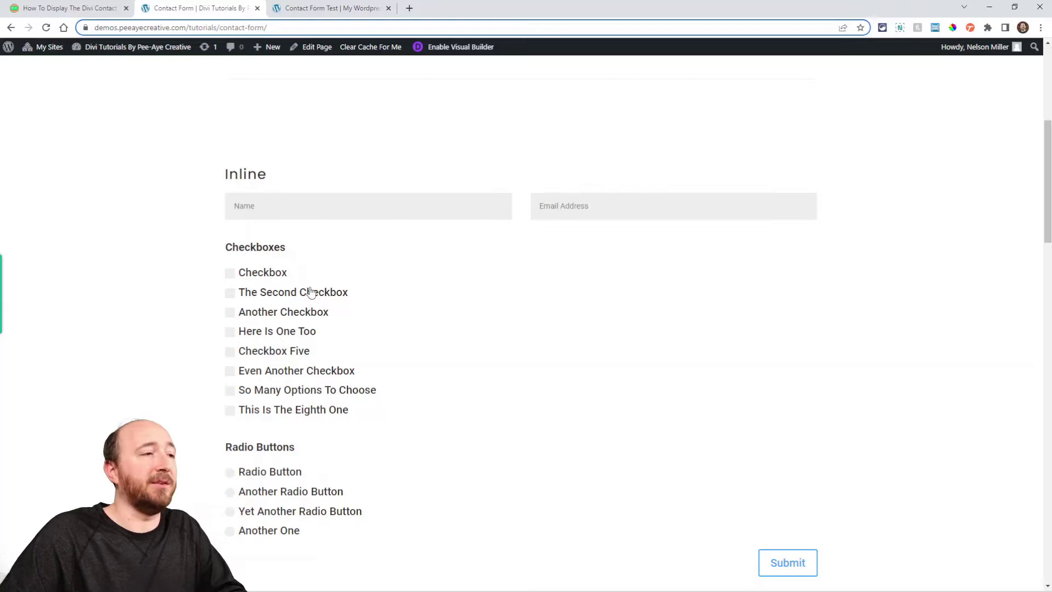
- Paste the inline snippet into User CSS and highlight its display: inline-block value
click(934, 30)
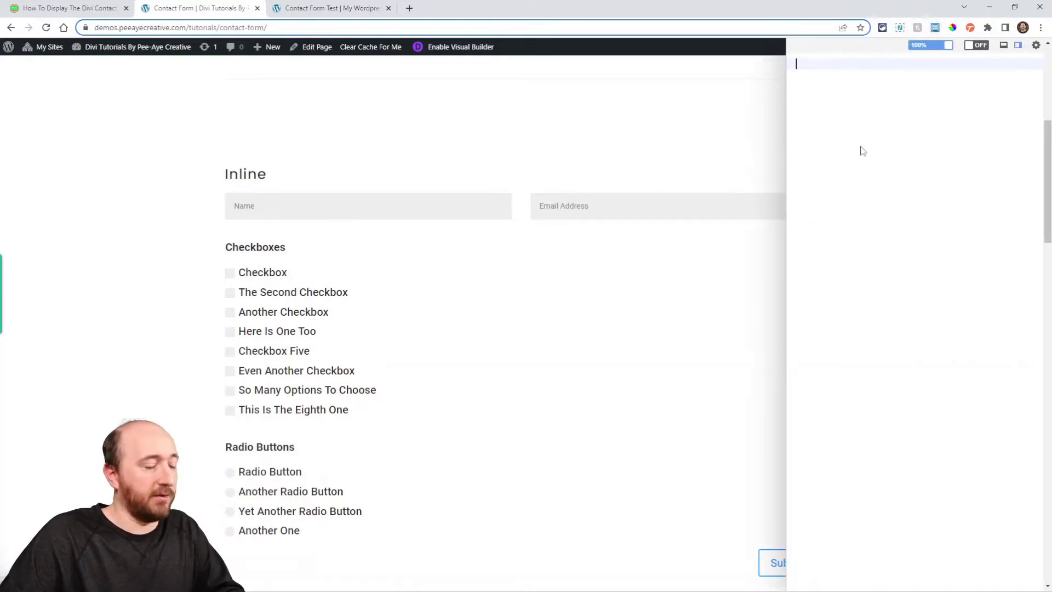
key(ctrl+v)
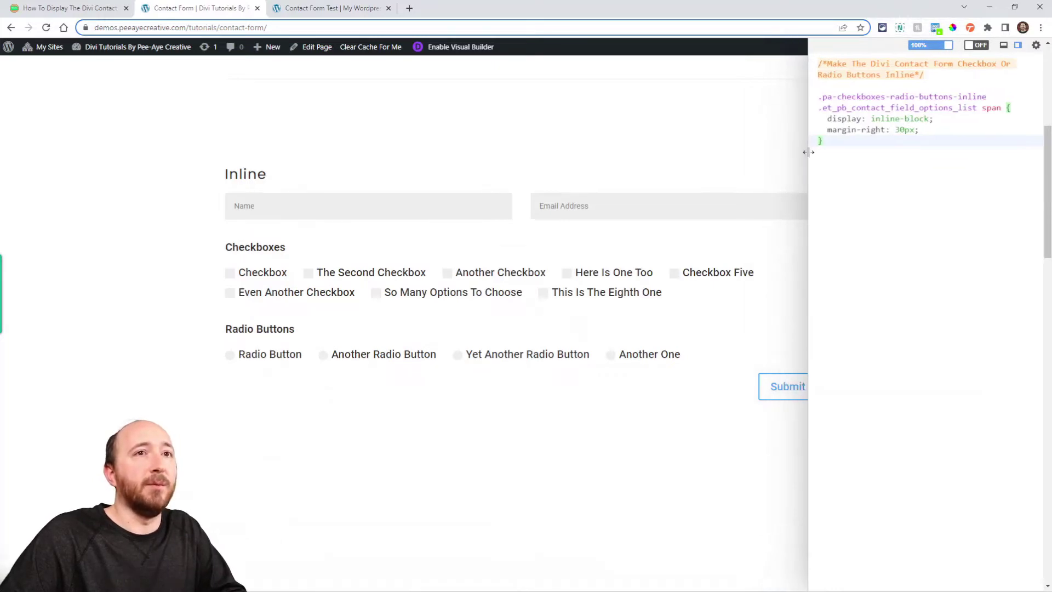
drag(809, 152, 810, 152)
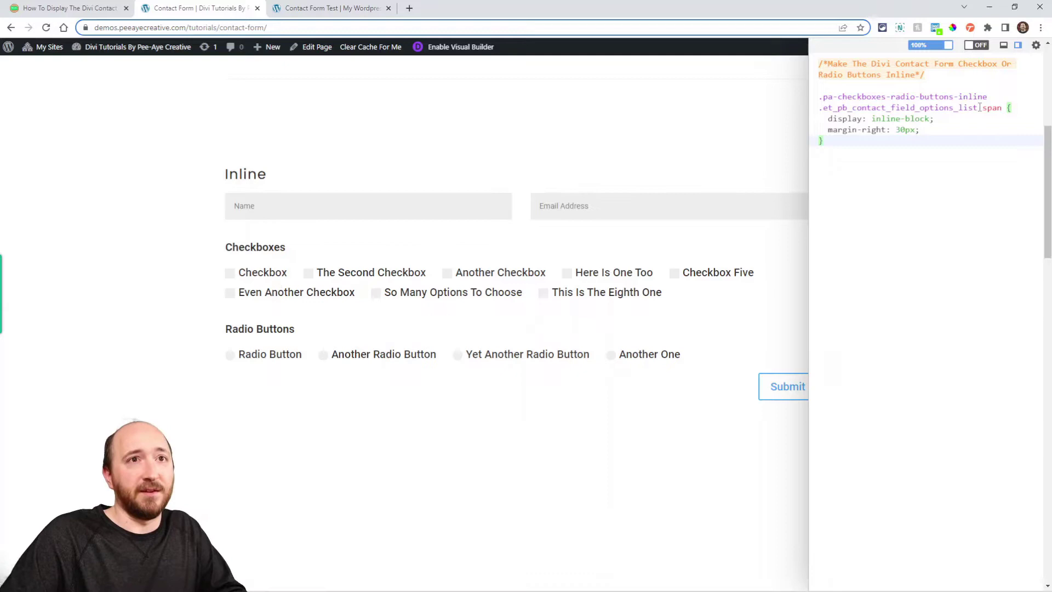
drag(977, 108, 791, 109)
click(887, 119)
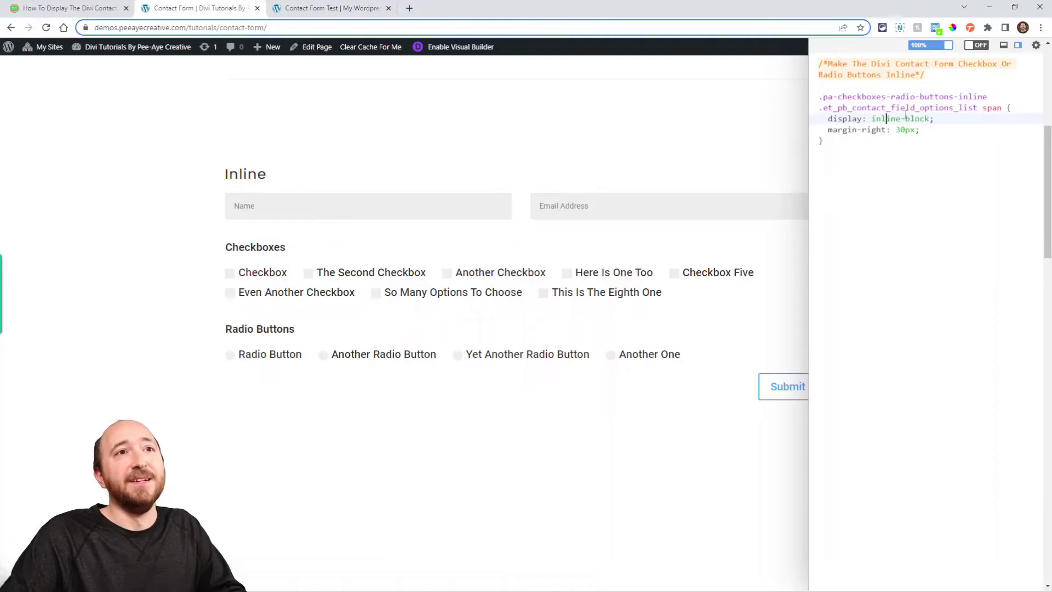
click(938, 119)
drag(938, 118, 872, 118)
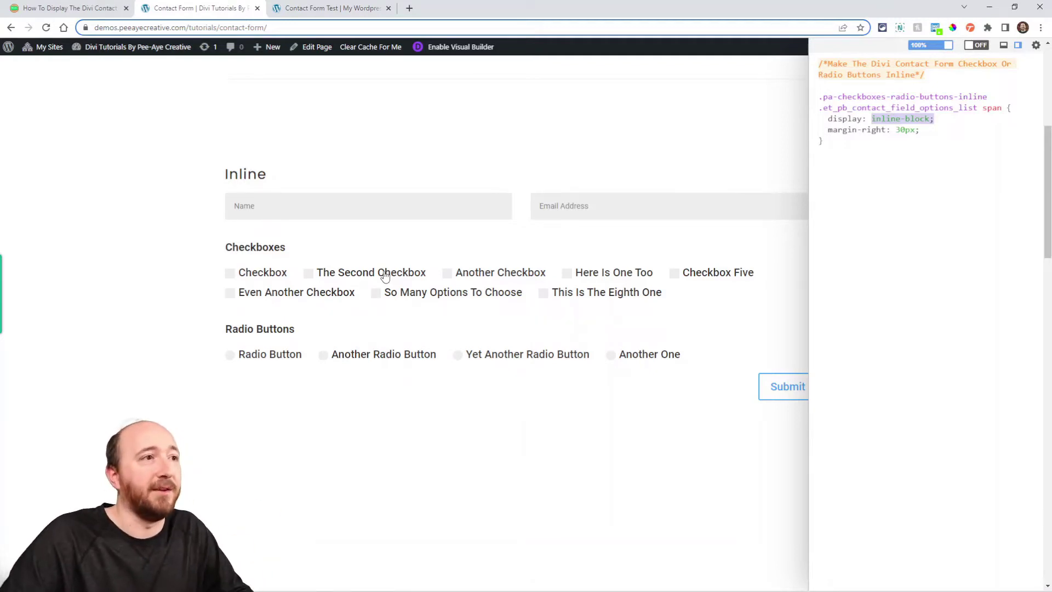
- Highlight pa-checkboxes-radio-buttons-columns in the tutorial's columns section, then return to the demo page
click(67, 8)
scroll(357, 313, down, 5)
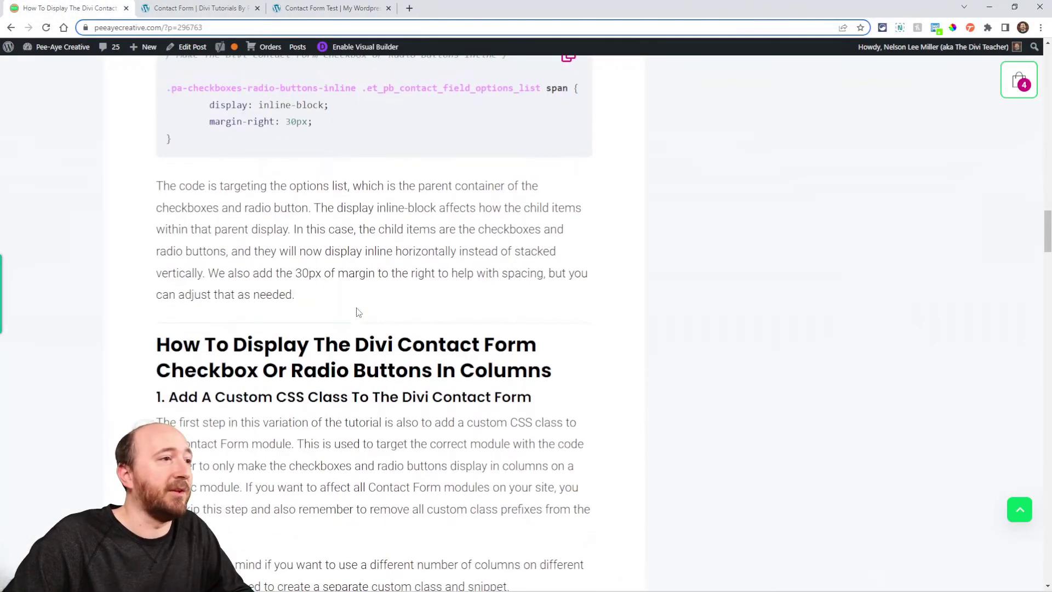
scroll(359, 313, down, 4)
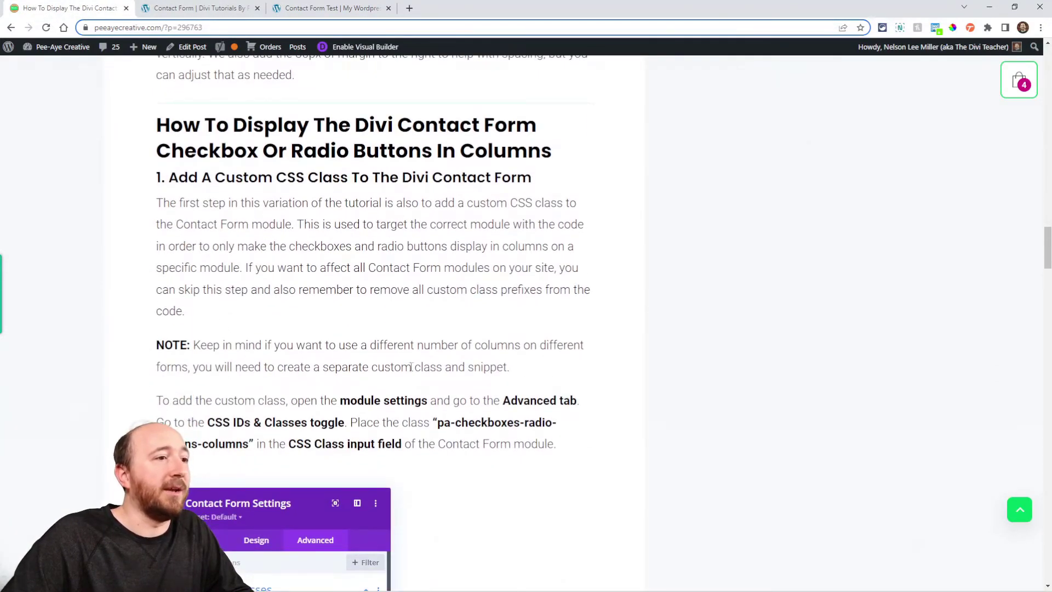
scroll(411, 367, down, 1)
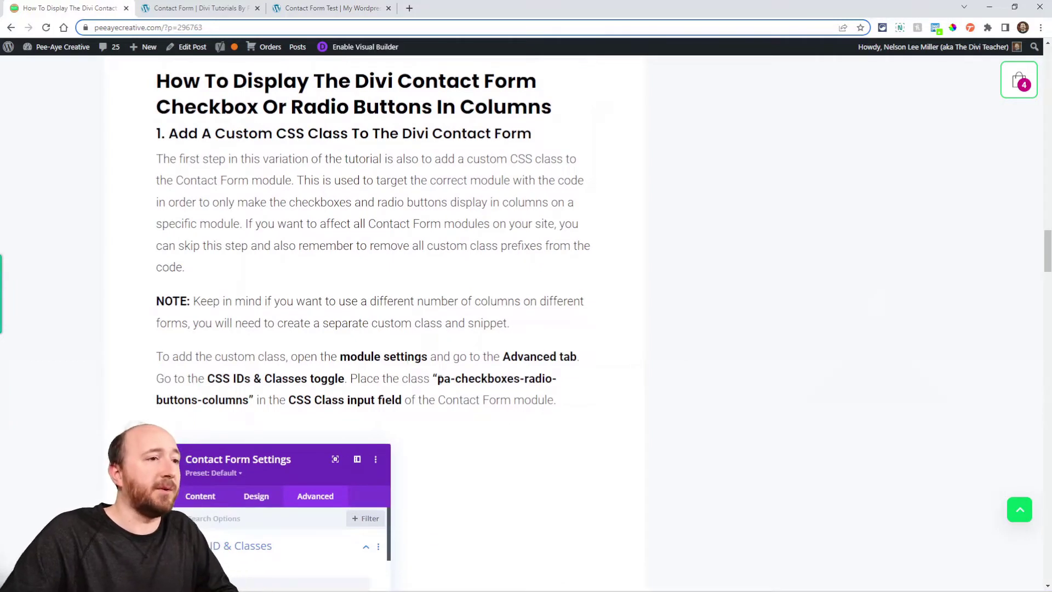
drag(439, 377, 248, 399)
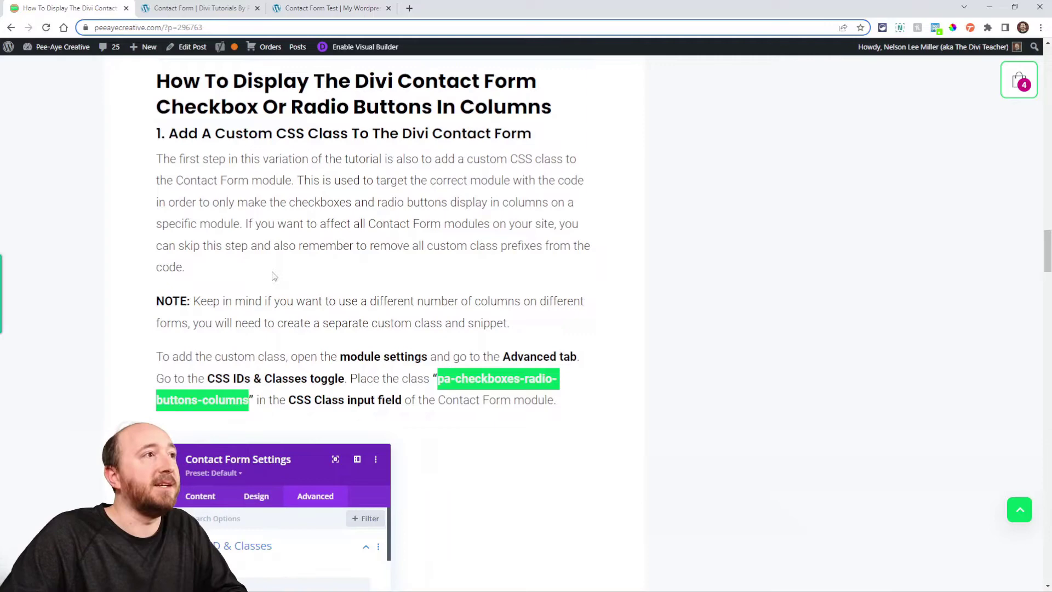
click(191, 8)
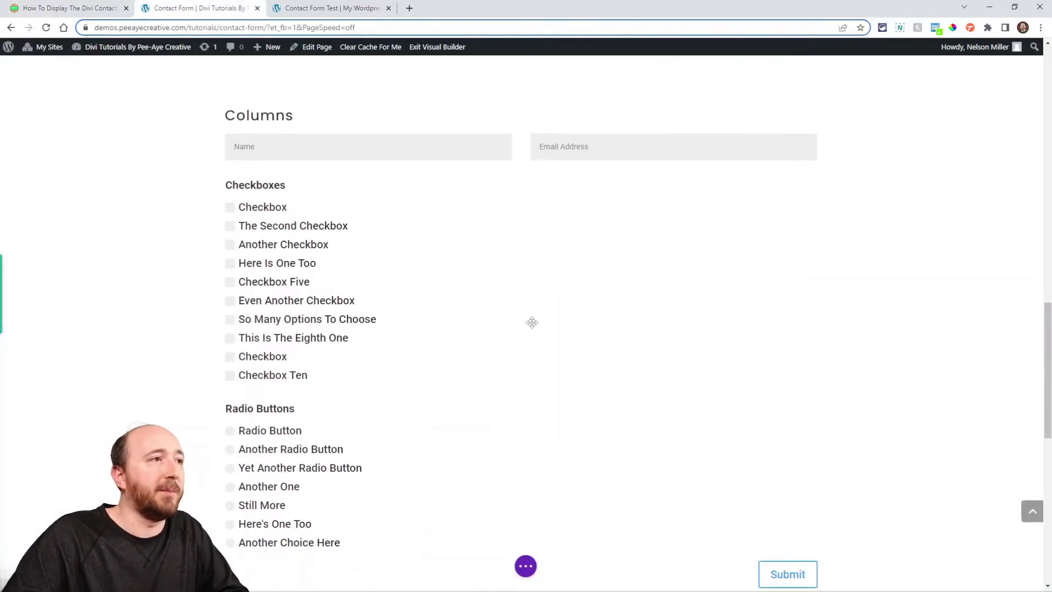
- Paste pa-checkboxes-radio-buttons-columns into the Columns form module's CSS Class field
mouse_move(474, 216)
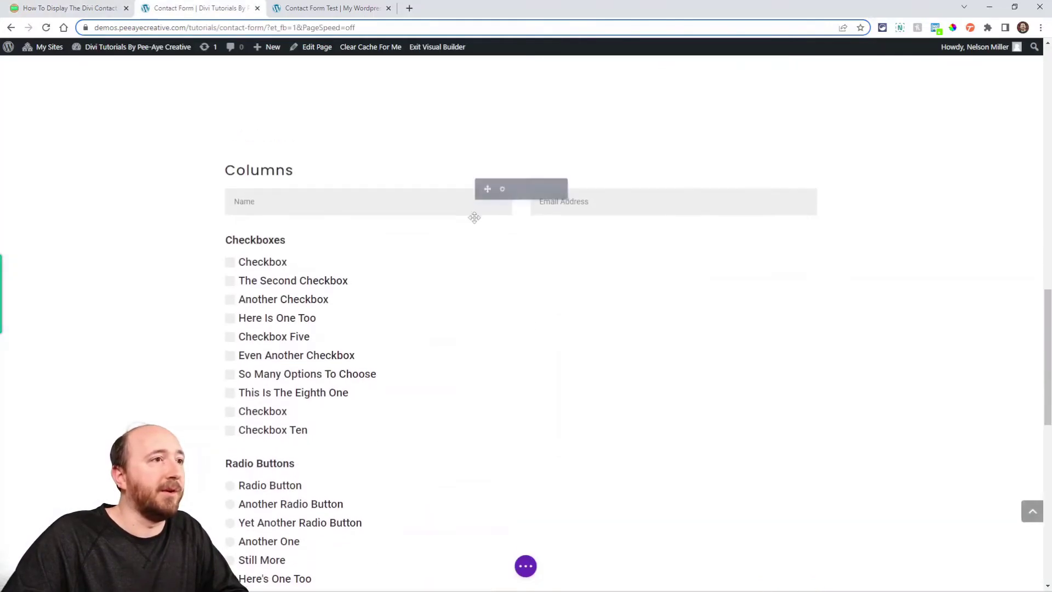
click(501, 190)
click(663, 140)
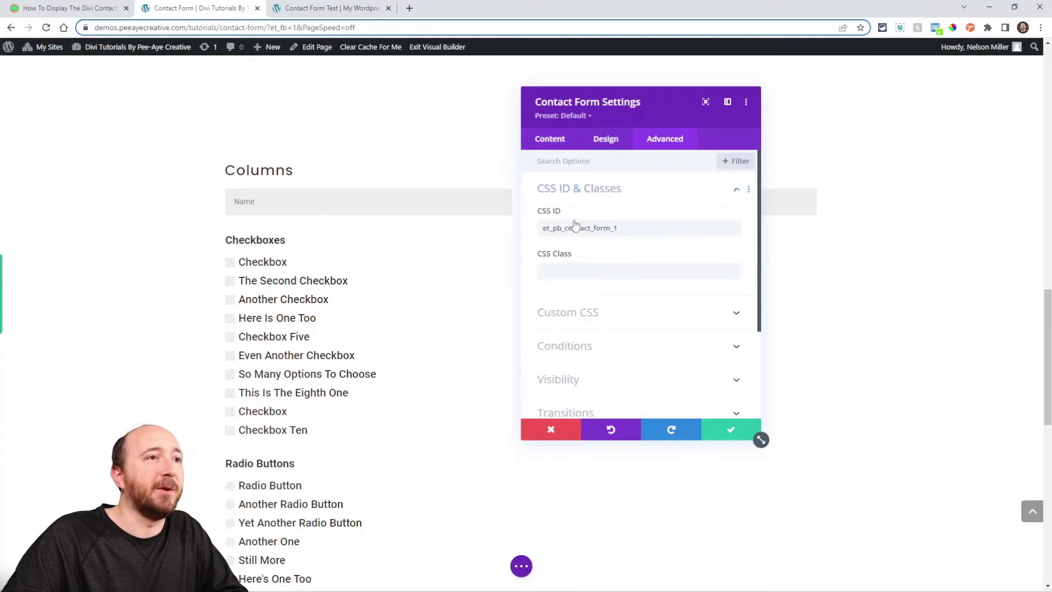
click(565, 270)
key(ctrl+v)
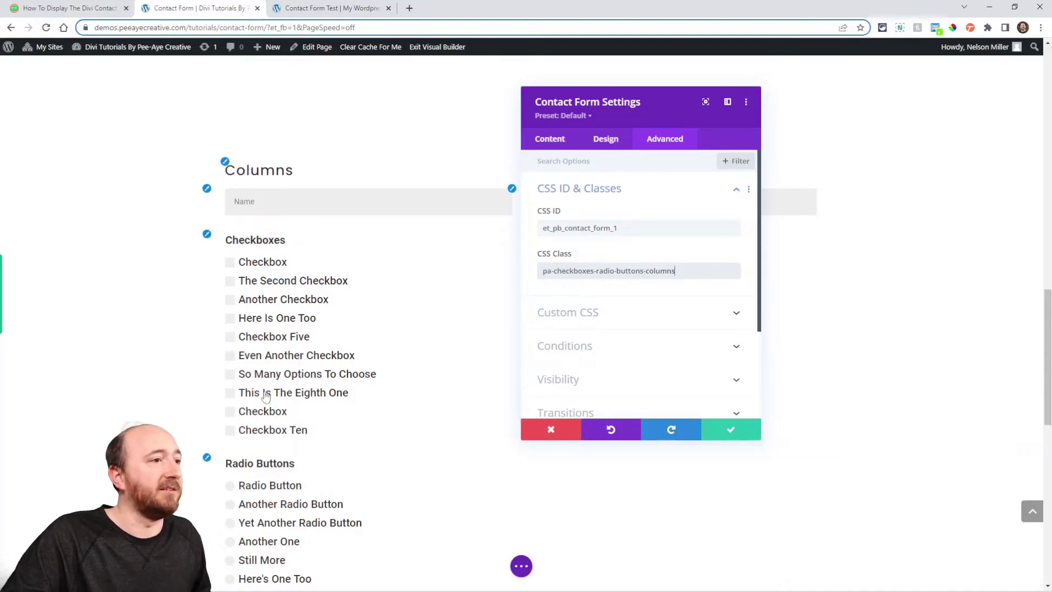
- Scroll the tutorial down to the flex column CSS snippet
key(ctrl+shift+Tab)
scroll(413, 220, down, 3)
scroll(414, 219, down, 8)
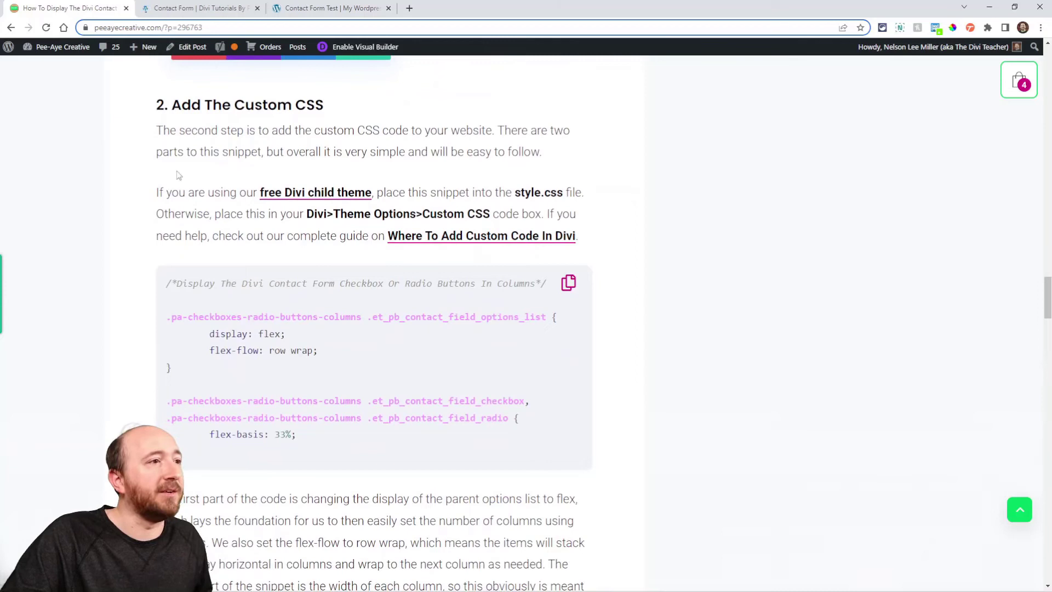
- Copy the flex column CSS snippet and scroll the demo page to the Columns form
click(569, 284)
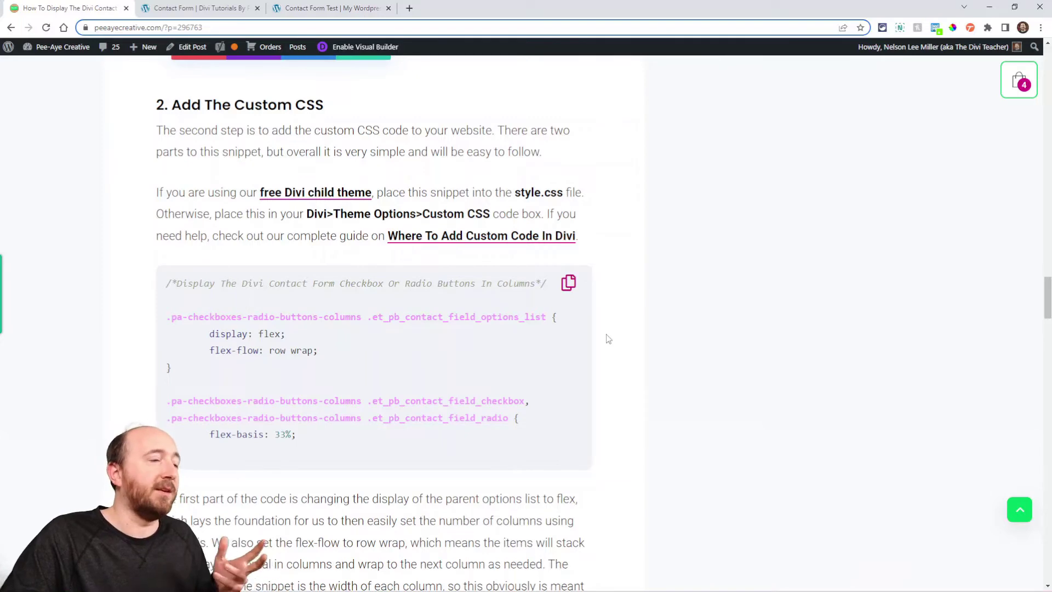
click(181, 11)
scroll(613, 242, down, 15)
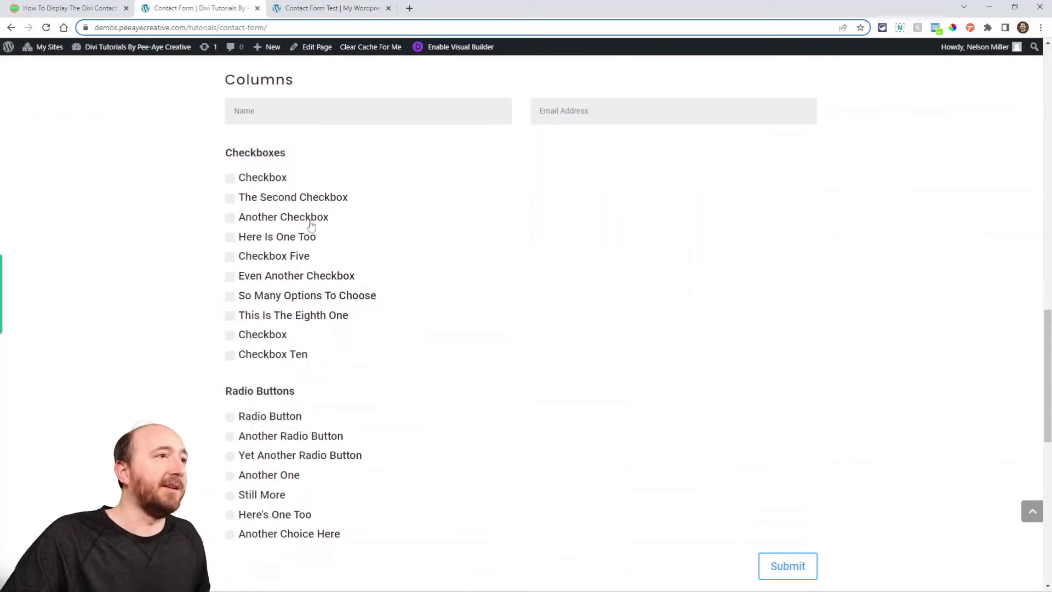
- Paste the columns CSS snippet into the Live CSS editor below the inline rule
click(935, 27)
click(852, 132)
click(845, 141)
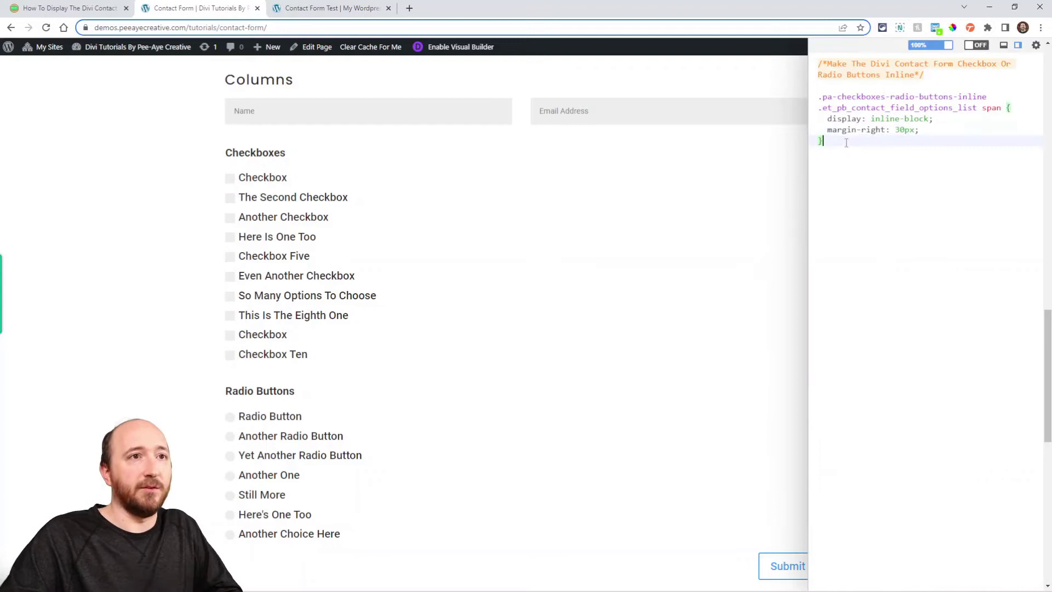
key(Return)
key(Return)
key(Return)
key(ctrl+v)
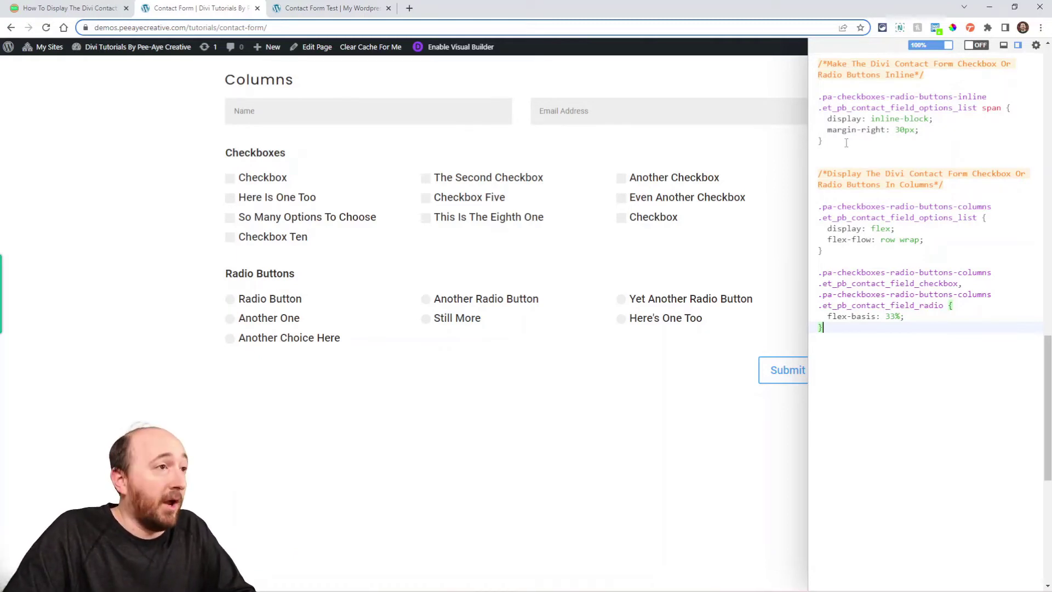
- Edit the flex-basis value, leaving it at 33%, and widen the CSS panel
click(877, 317)
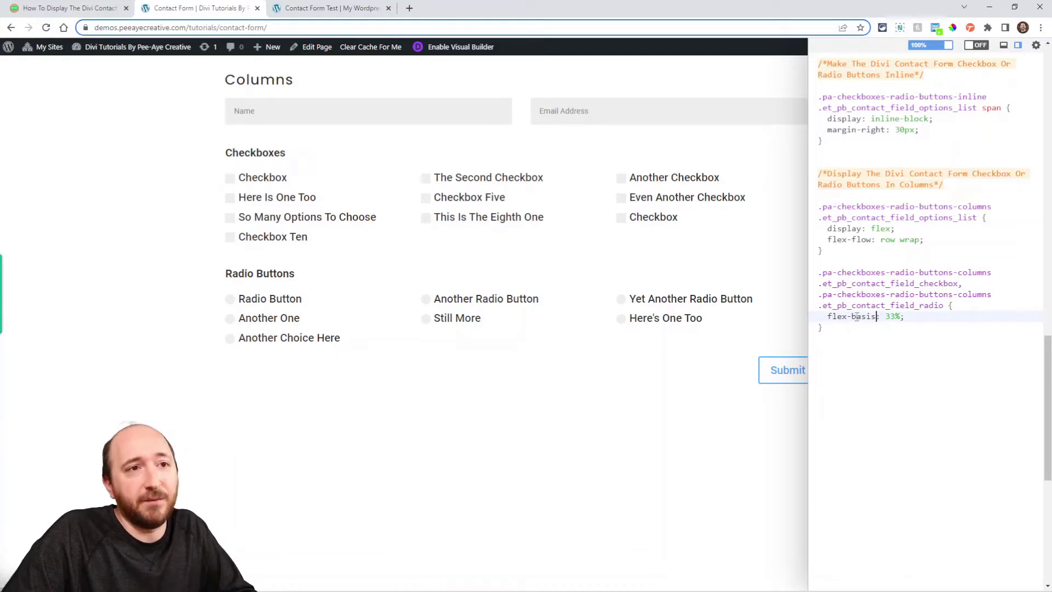
drag(901, 316, 886, 318)
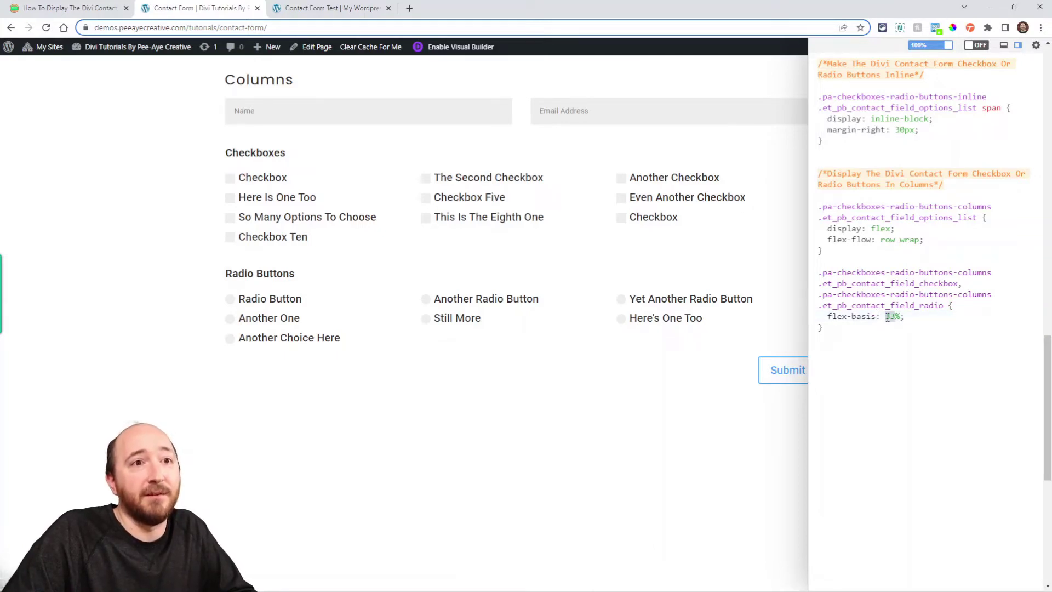
click(875, 378)
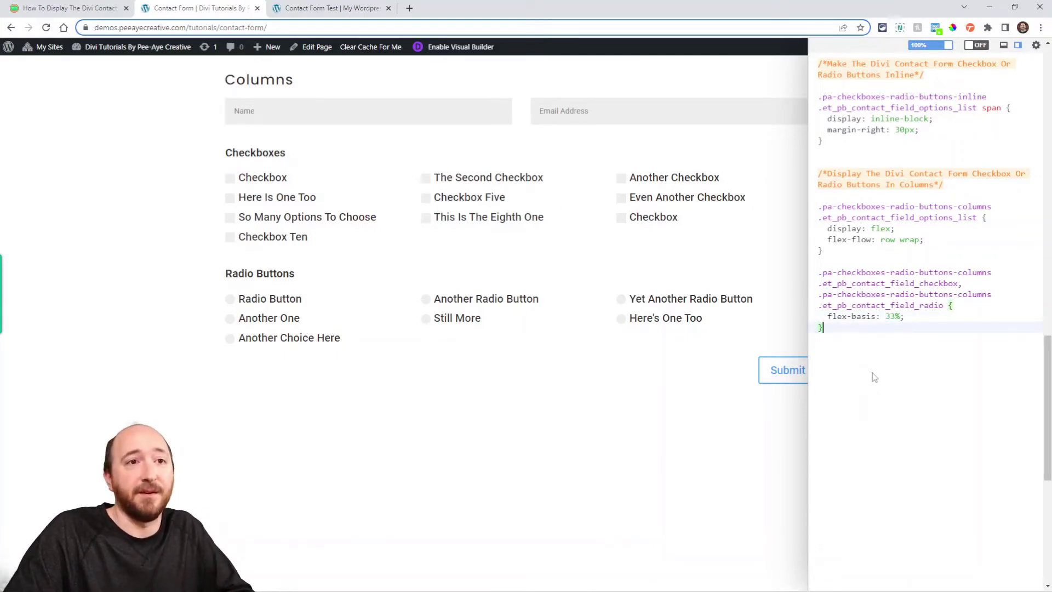
double_click(896, 316)
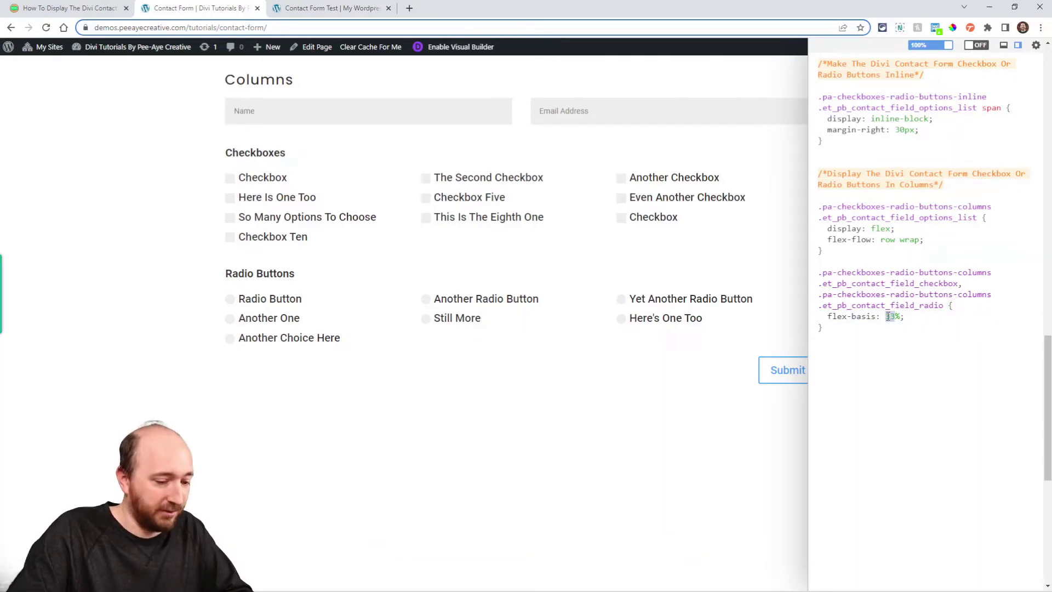
text(25)
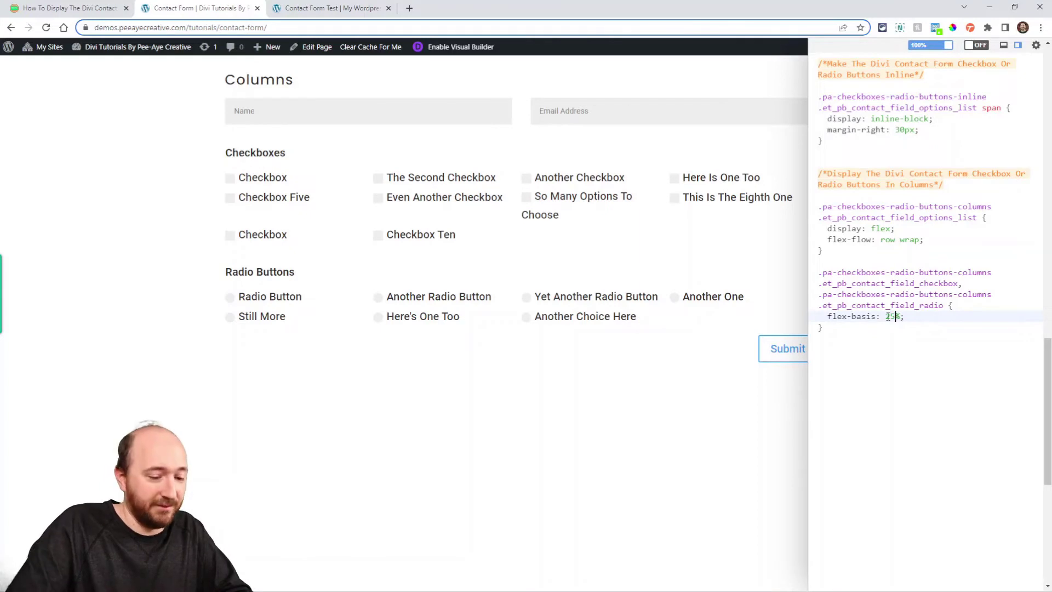
text(50)
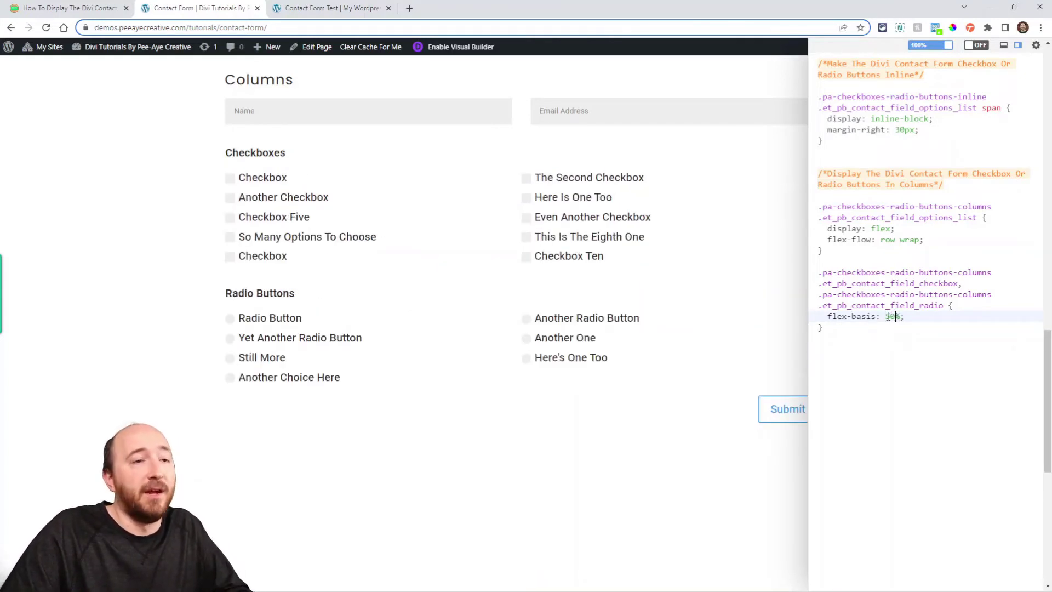
text(33)
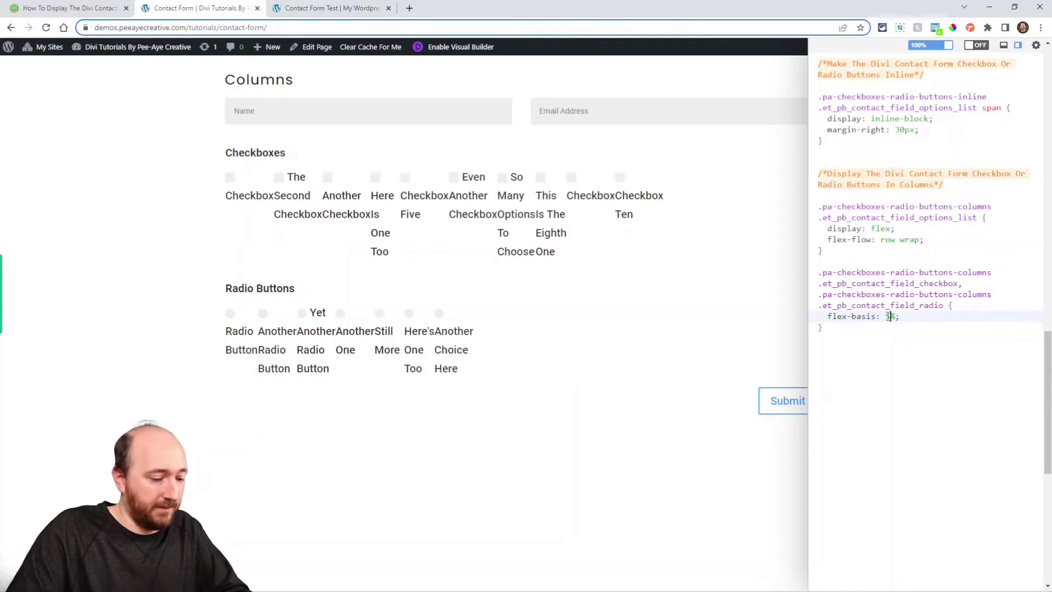
key(End)
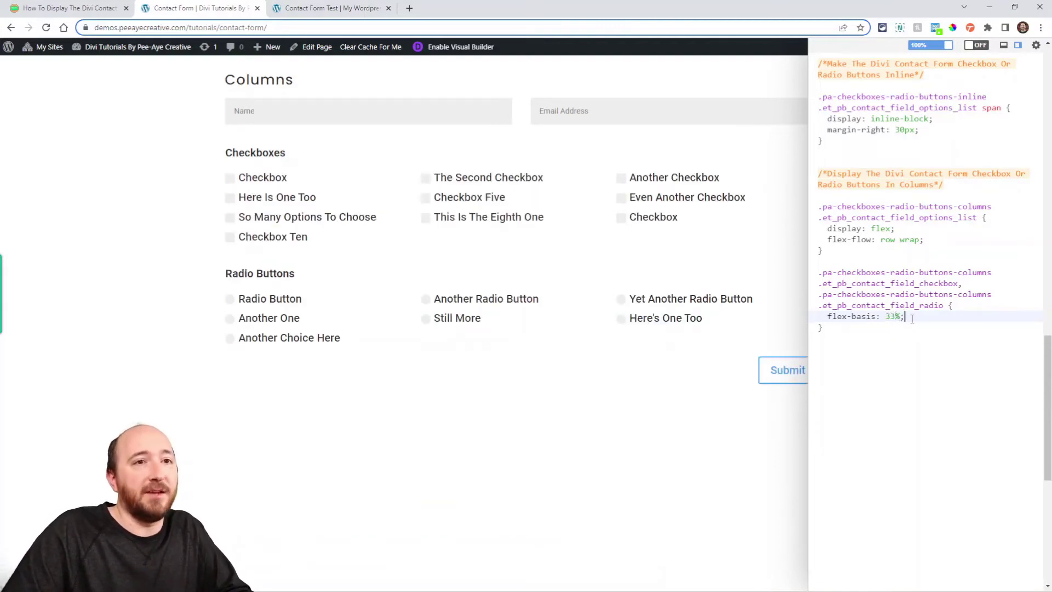
drag(807, 298, 735, 305)
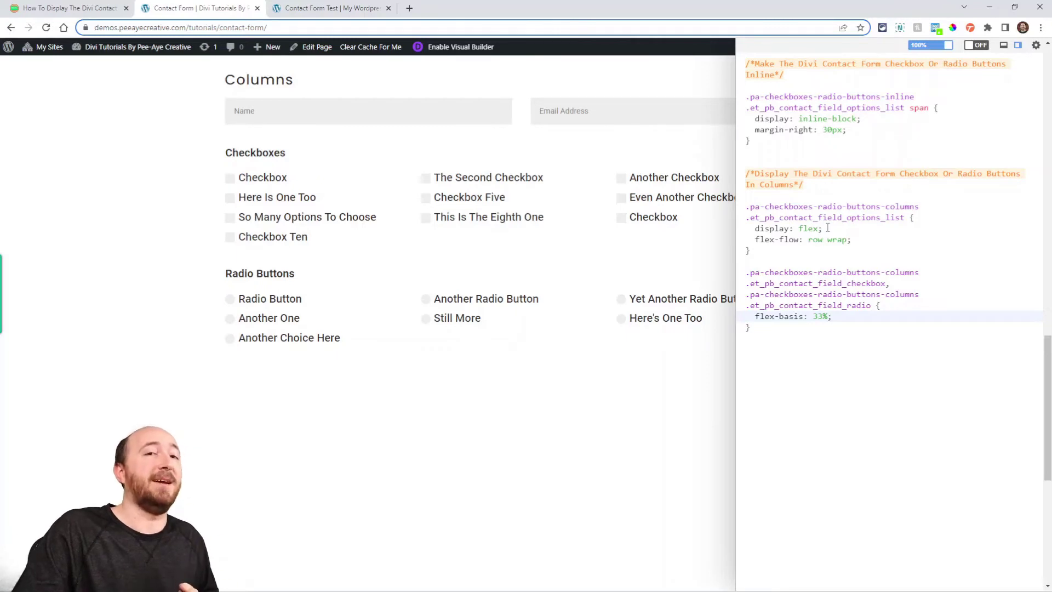
scroll(458, 271, up, 7)
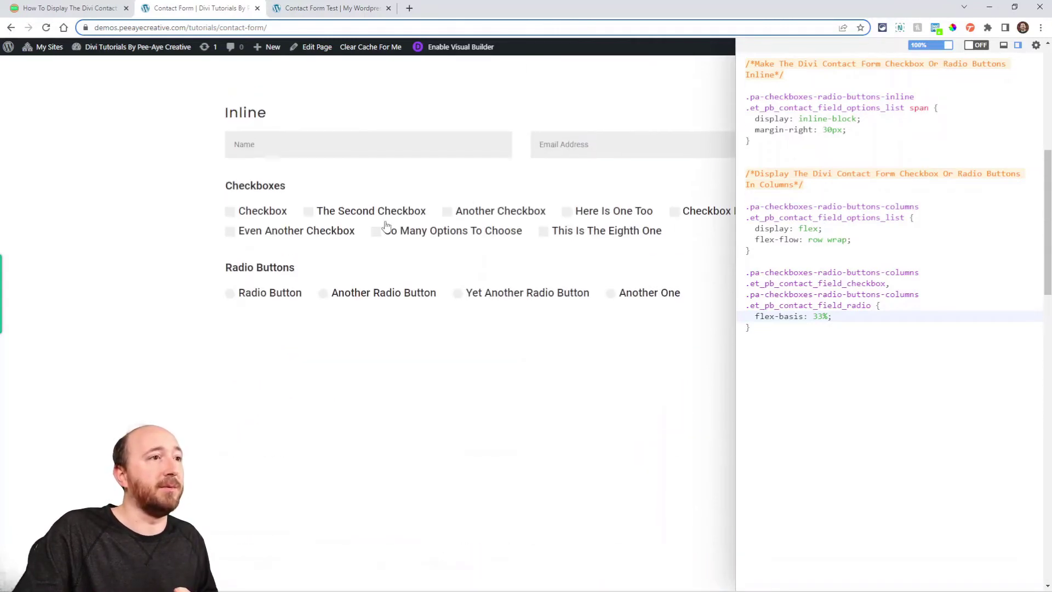
scroll(453, 286, down, 7)
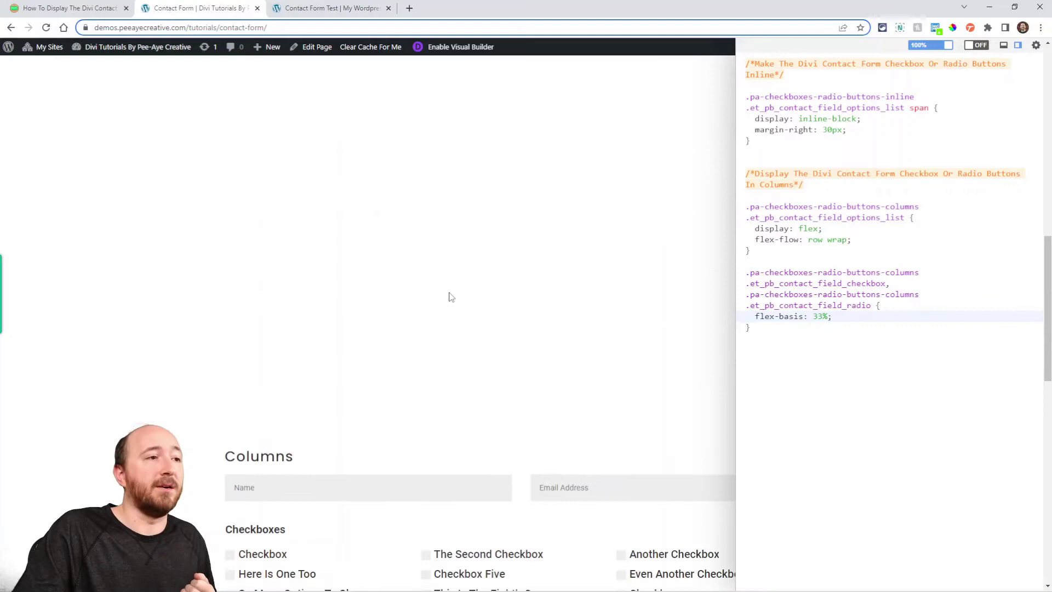
scroll(452, 302, down, 1)
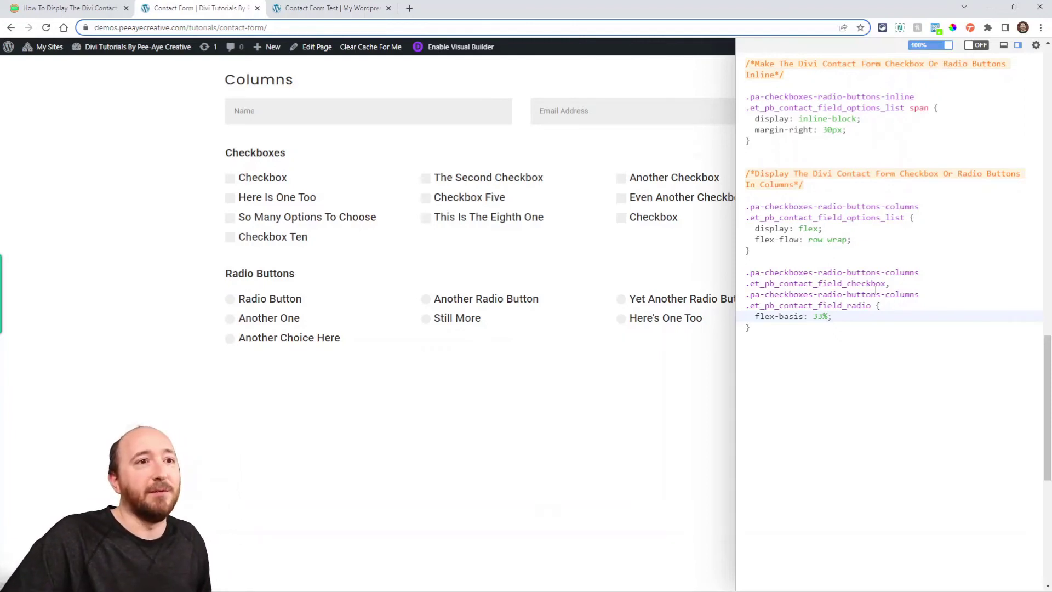
- Narrow the CSS panel and change flex-basis to 25%
drag(808, 316, 757, 319)
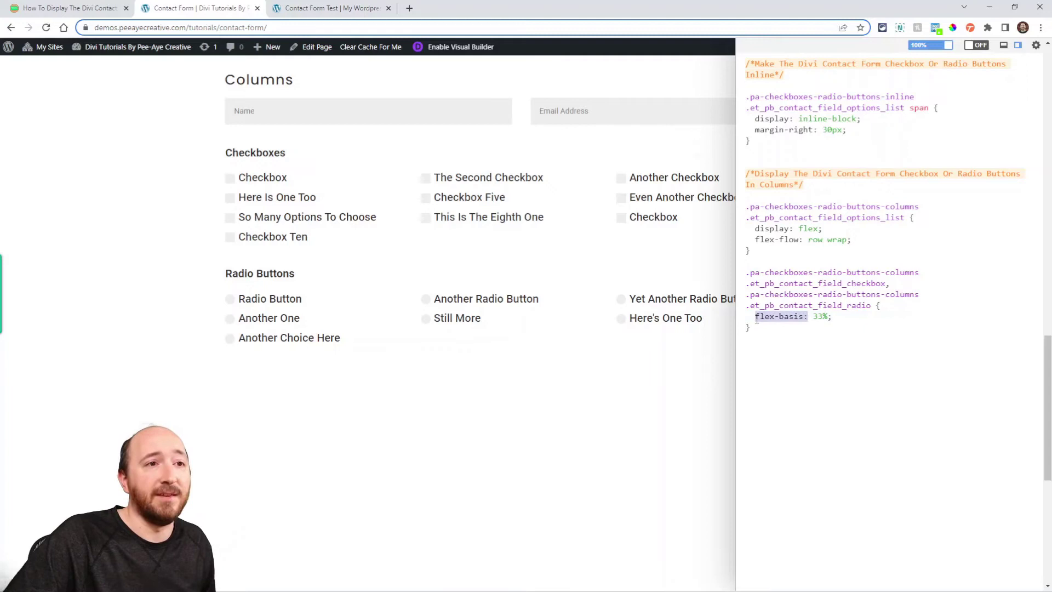
click(814, 317)
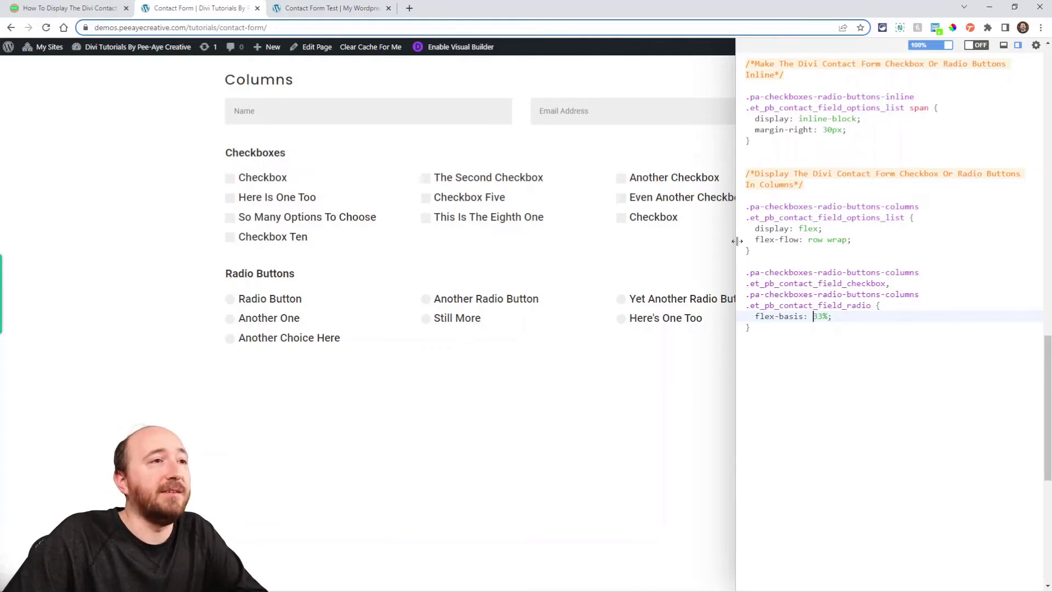
drag(737, 241, 777, 242)
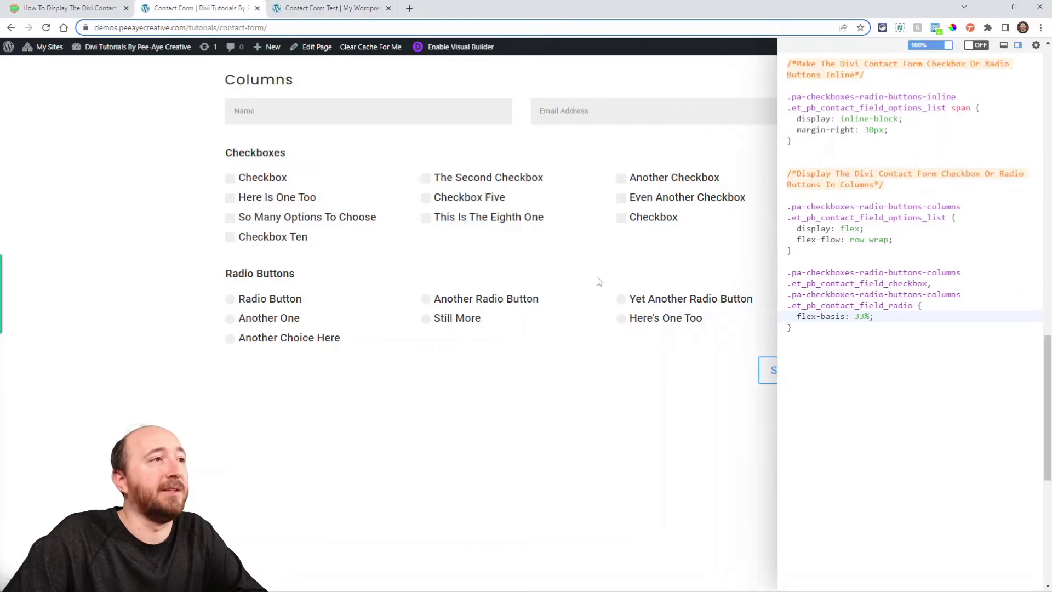
scroll(592, 283, up, 2)
click(865, 318)
key(BackSpace)
key(BackSpace)
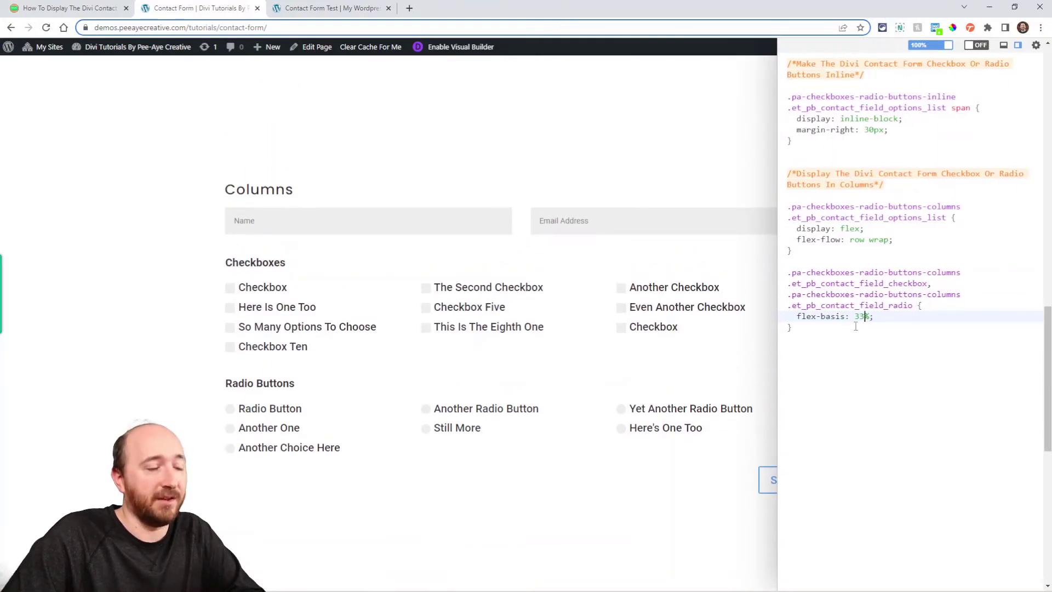
text(25)
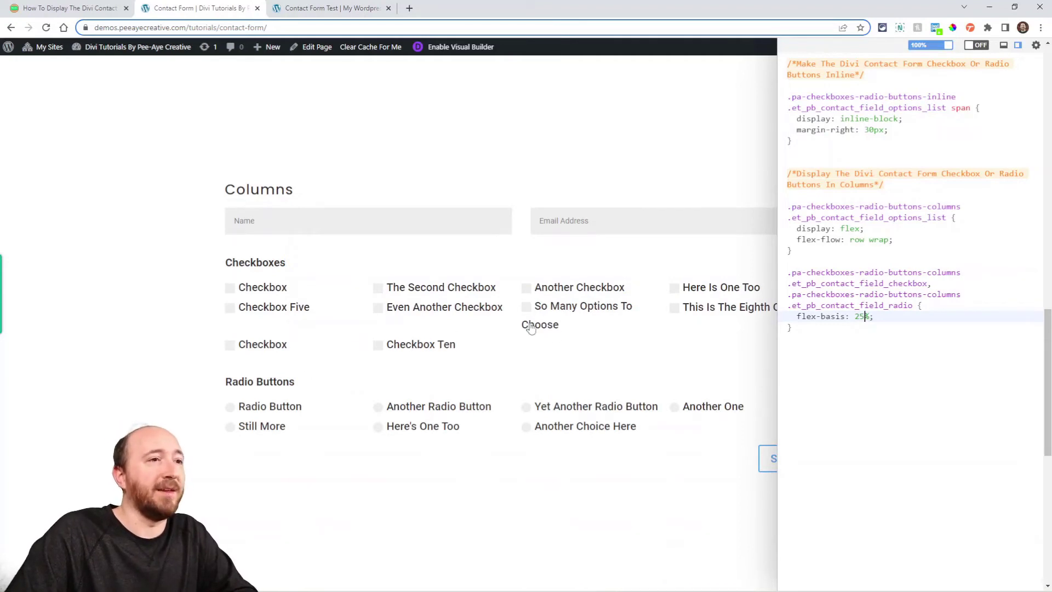
- Try flex-basis 30% and 28%, settle on 33%, and return to the tutorial's column-width guidance
key(BackSpace)
key(BackSpace)
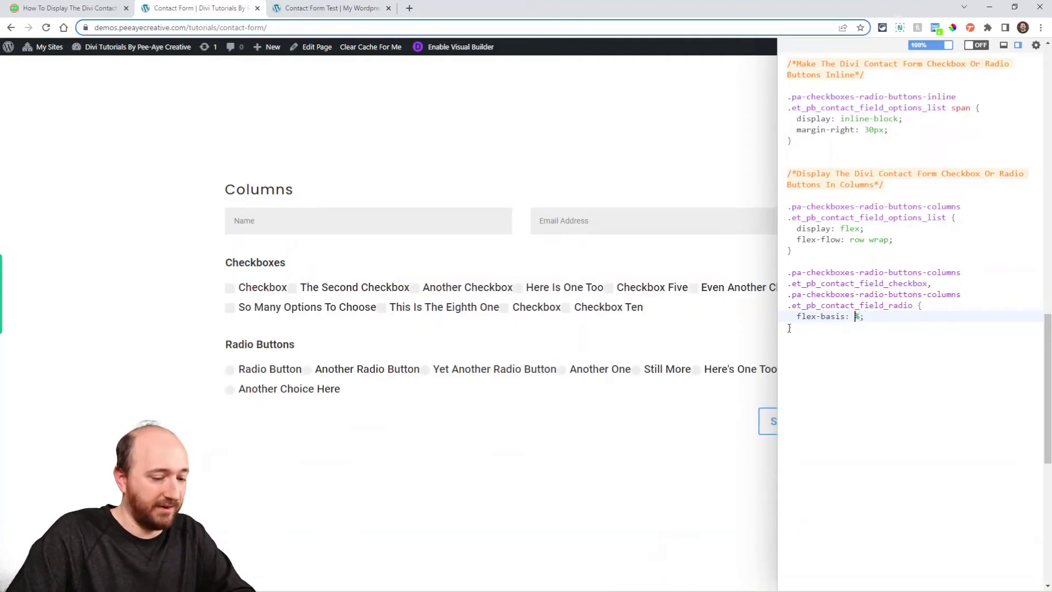
text(30)
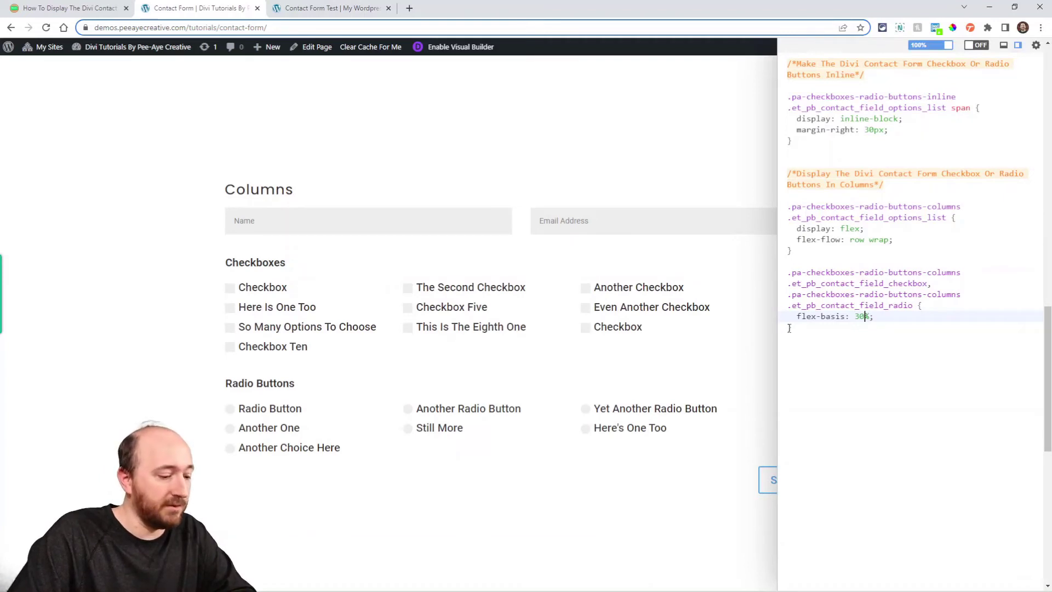
key(BackSpace)
text(3)
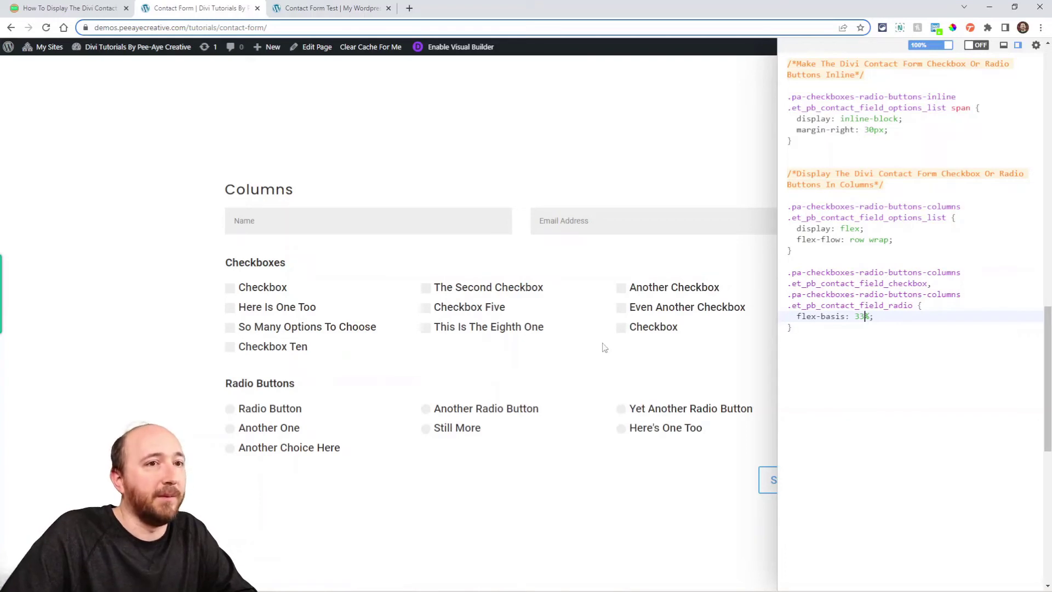
key(BackSpace)
key(BackSpace)
text(28)
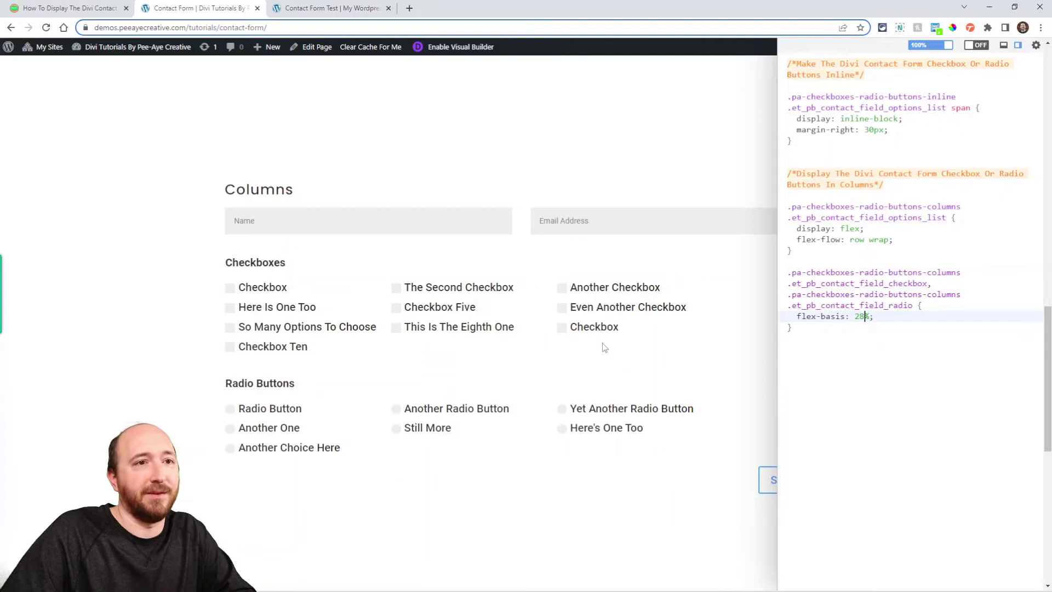
key(BackSpace)
key(BackSpace)
text(33)
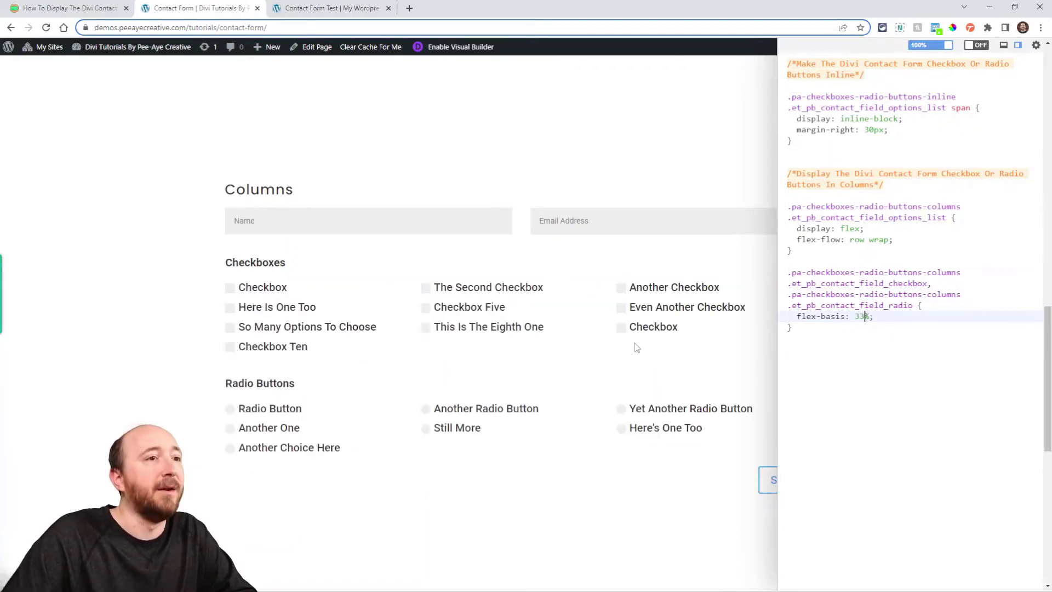
click(846, 362)
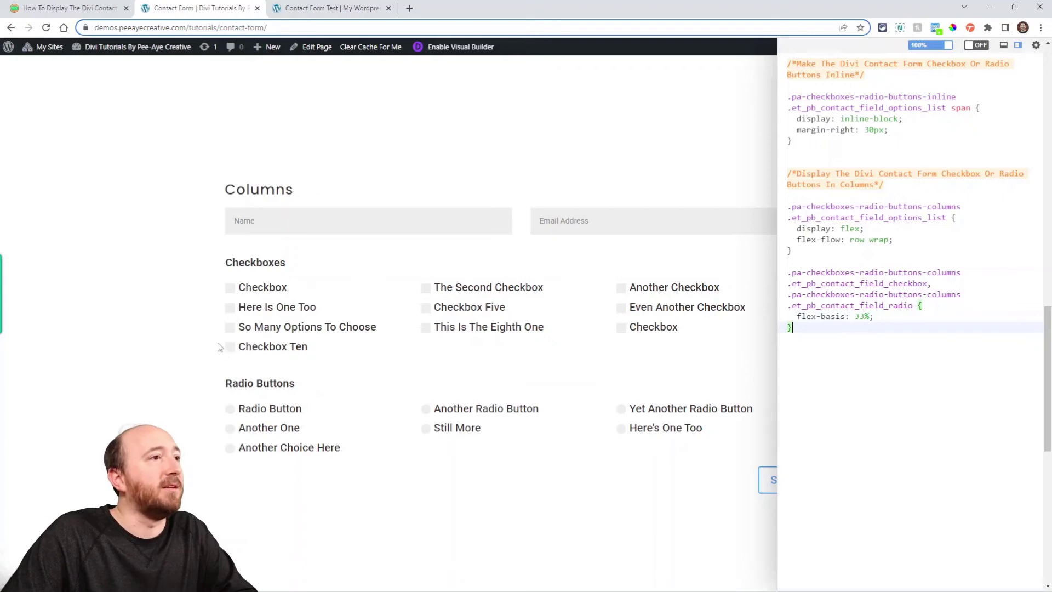
key(ctrl+shift+Tab)
scroll(297, 325, down, 3)
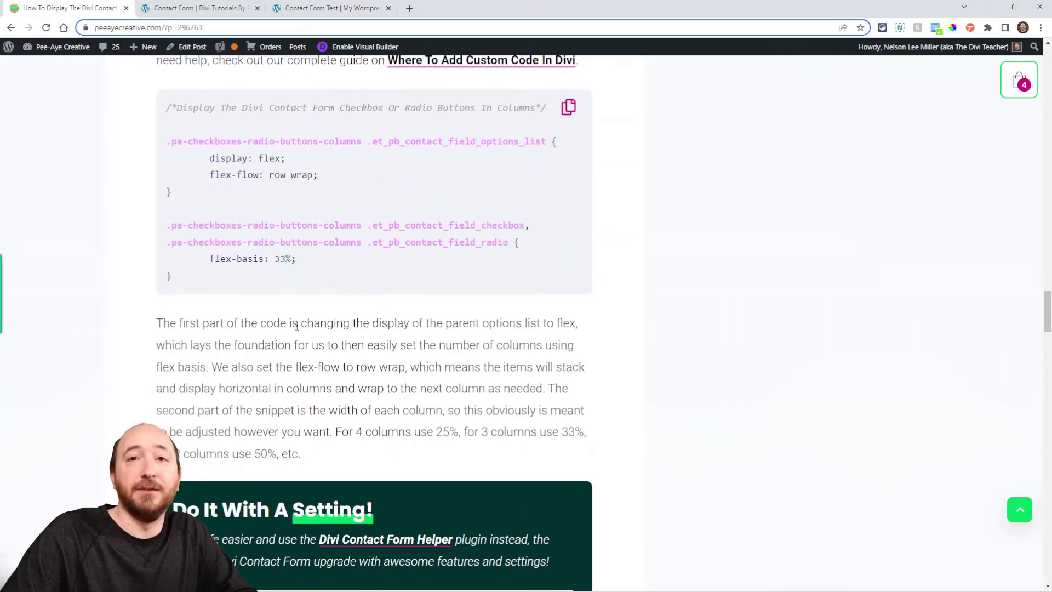
- Scroll past the CSS snippet to the Contact Form Helper's Checkbox Layout screenshots showing Columns and 4 Column
scroll(285, 296, up, 10)
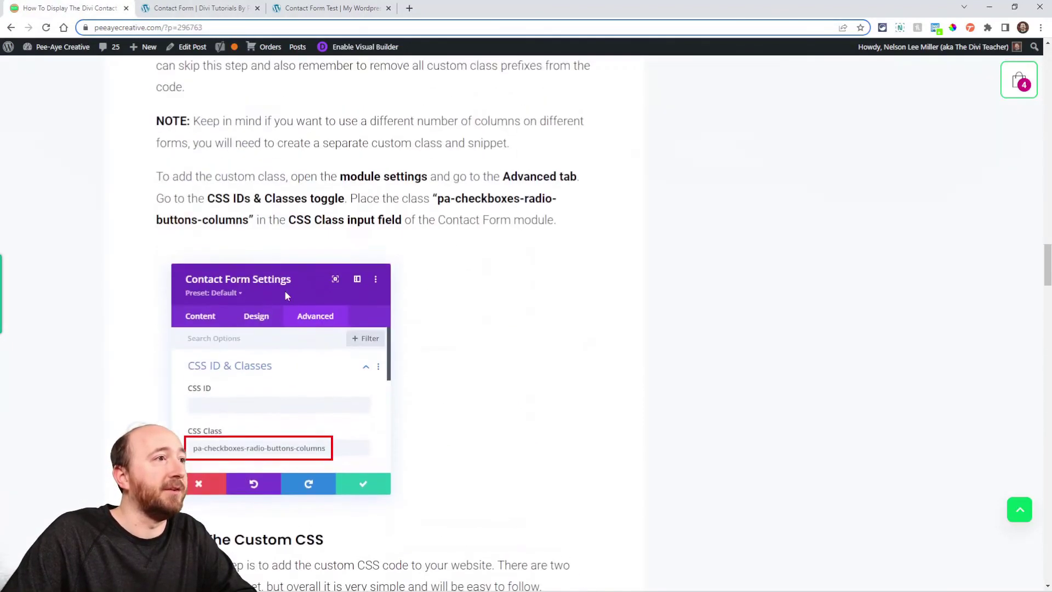
scroll(286, 299, up, 5)
scroll(288, 306, up, 5)
scroll(336, 310, down, 5)
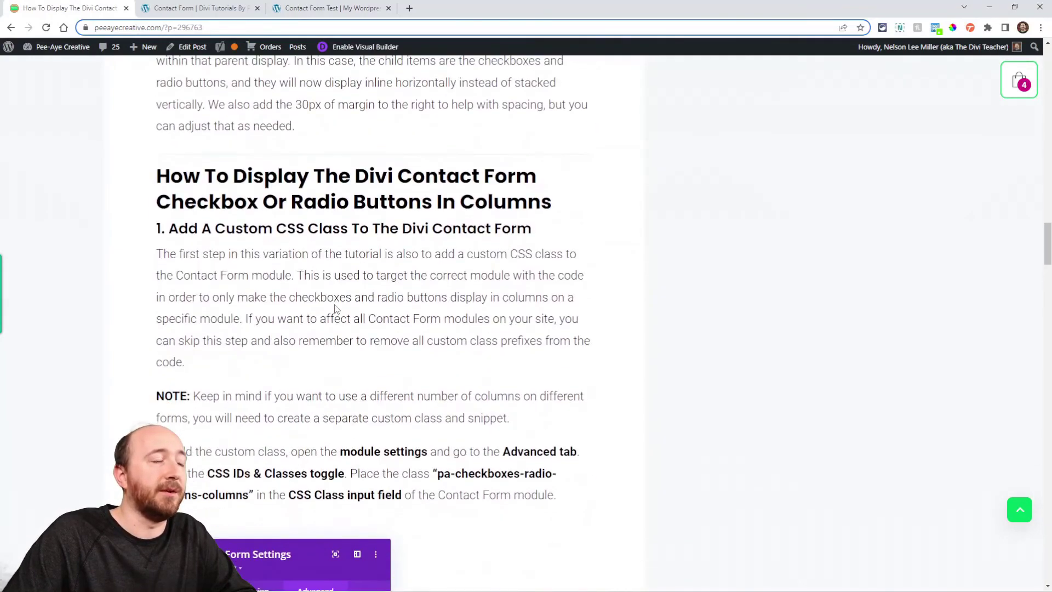
scroll(335, 310, down, 12)
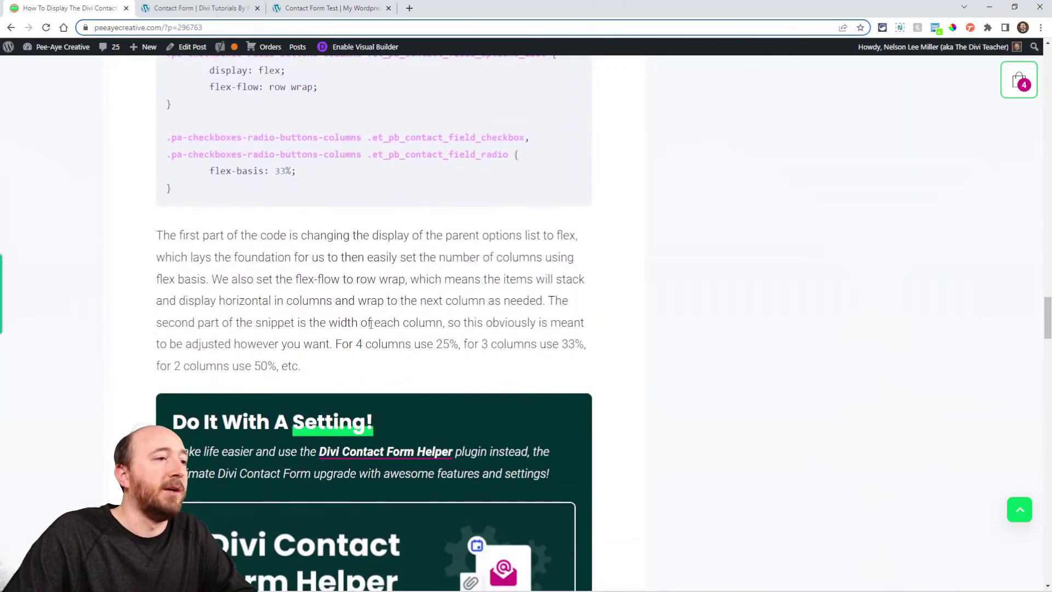
scroll(378, 383, down, 4)
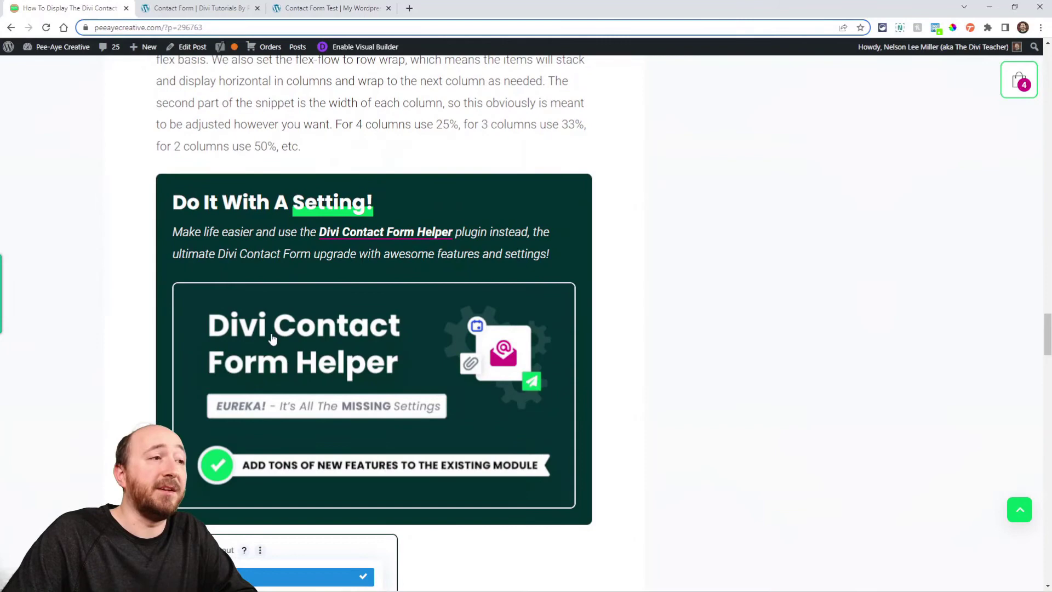
scroll(153, 322, up, 7)
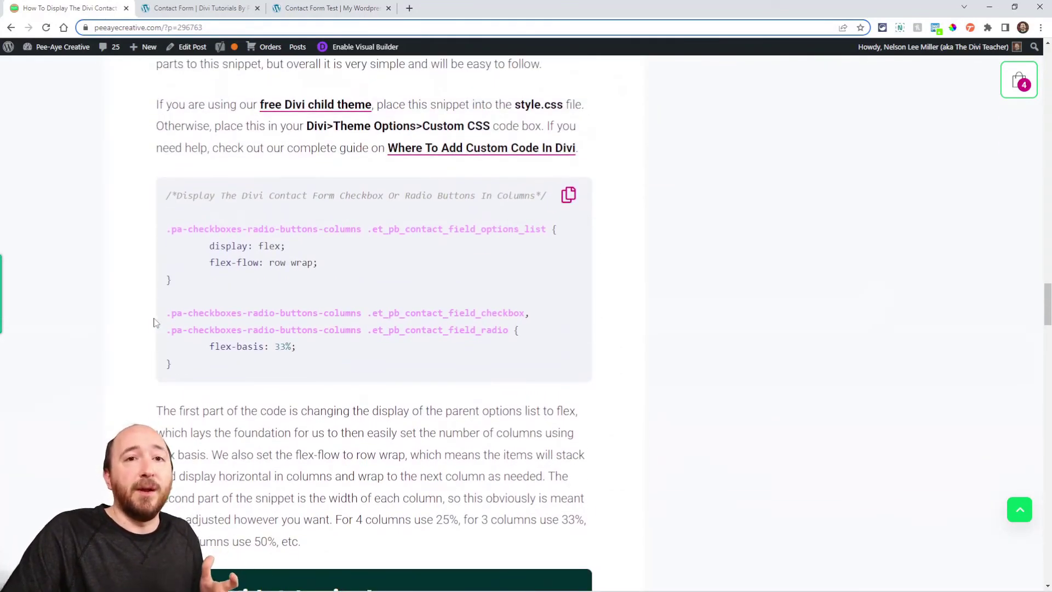
scroll(158, 328, down, 1)
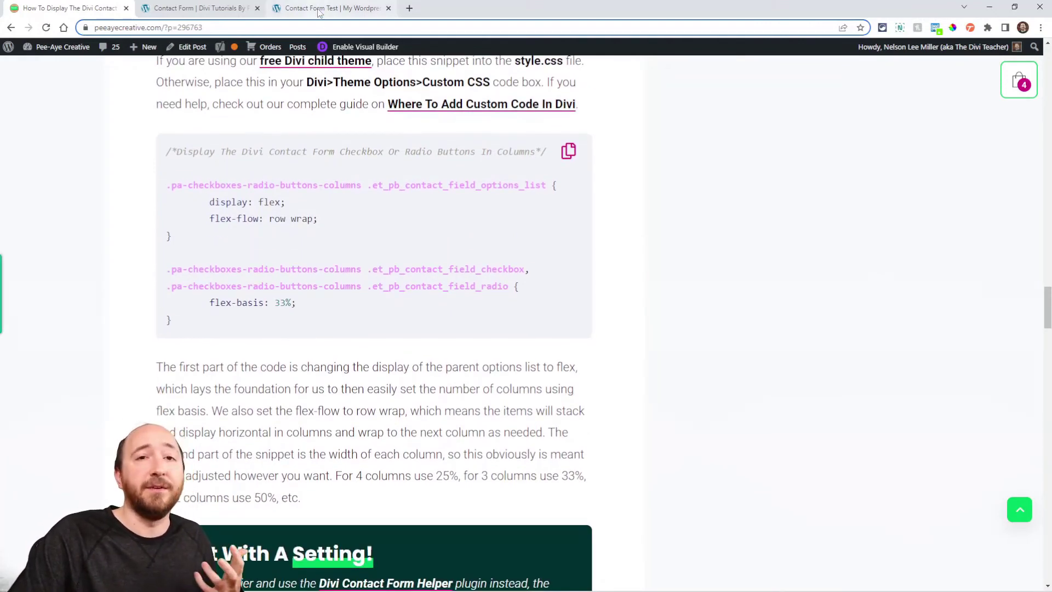
scroll(453, 374, down, 10)
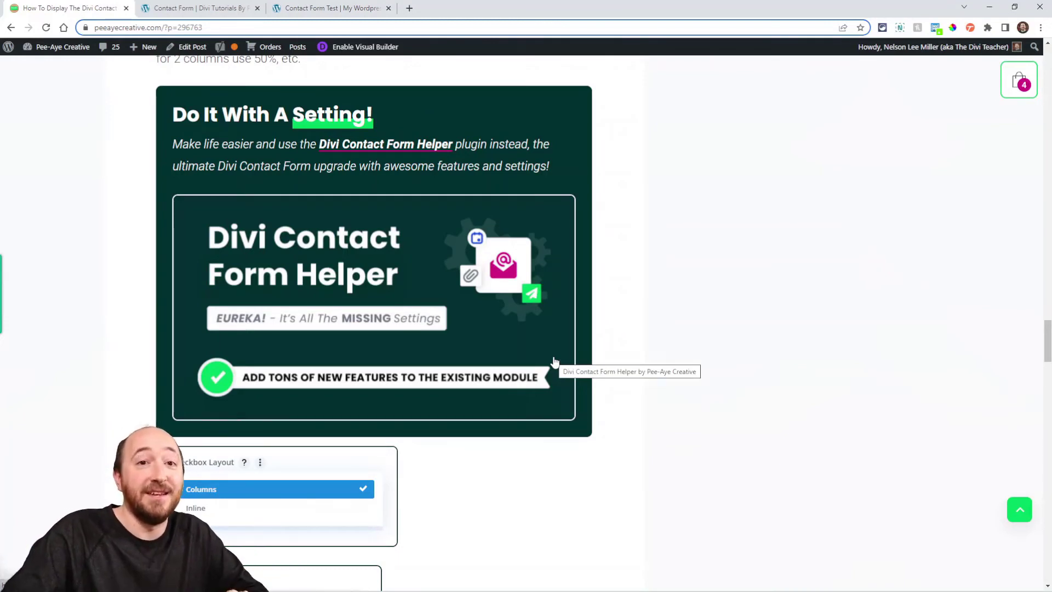
scroll(554, 361, down, 4)
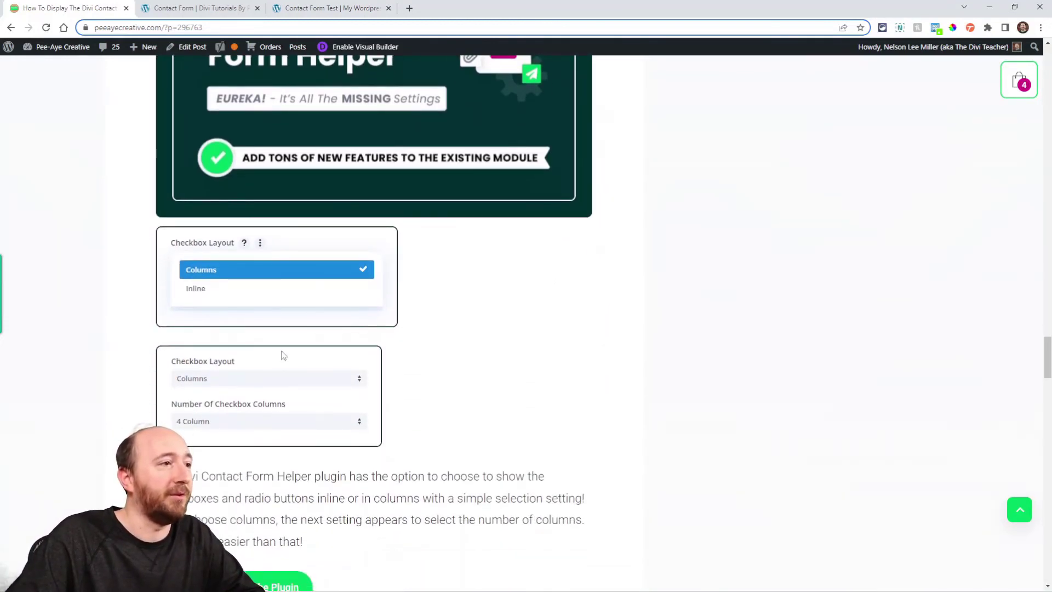
- On the Contact Form Test page, keep the Inline form's Checkboxes field at Inline layout and save it
click(305, 8)
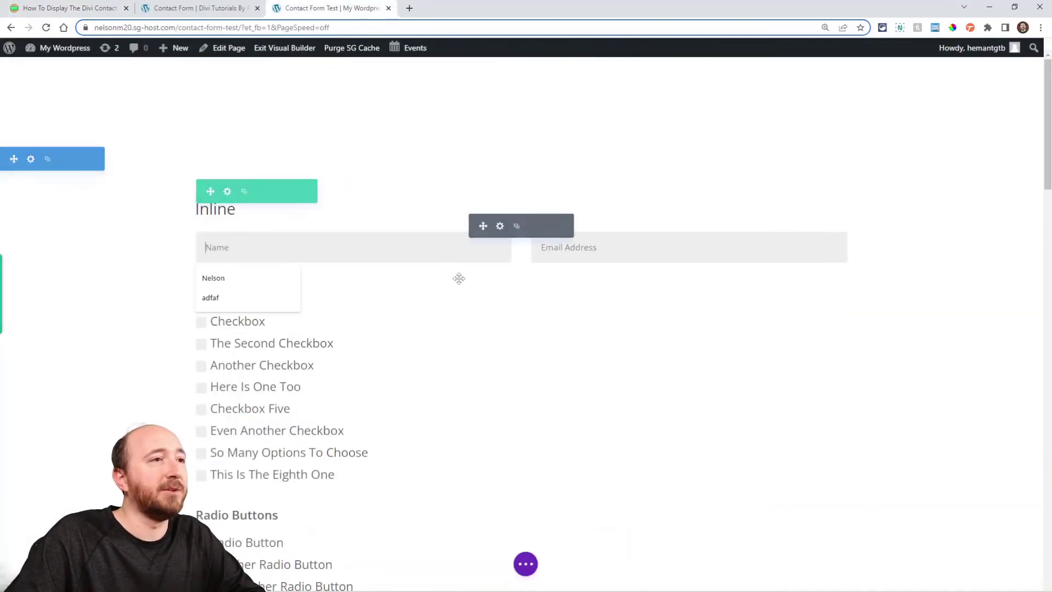
click(500, 226)
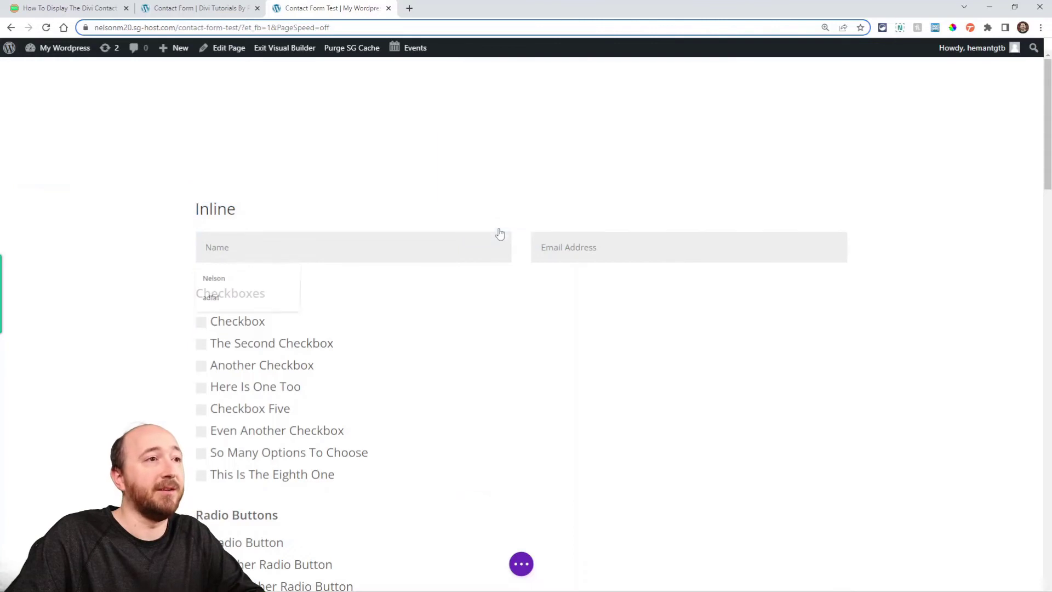
scroll(543, 279, down, 5)
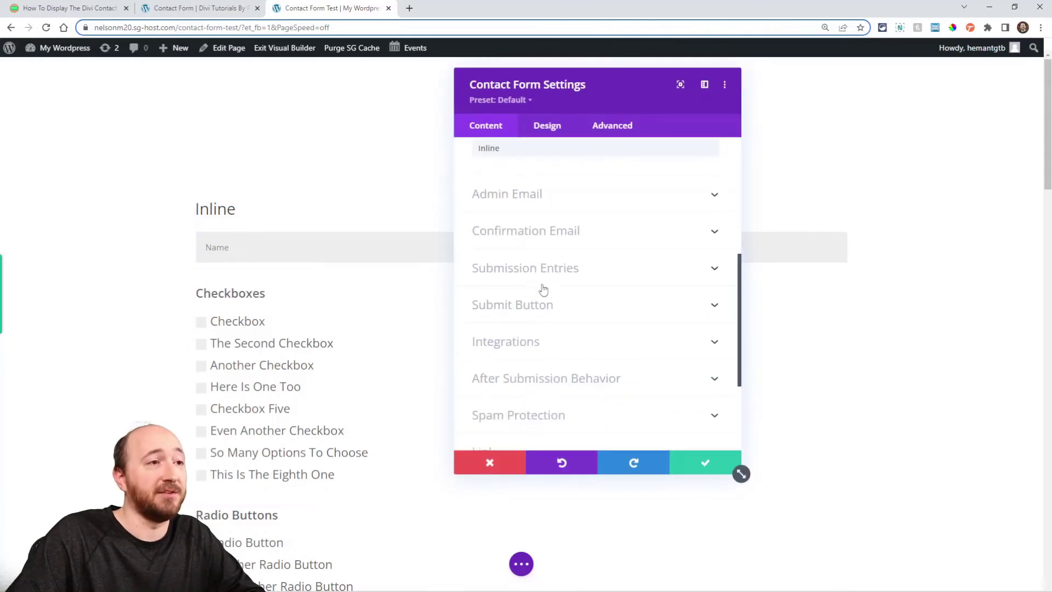
scroll(542, 288, up, 5)
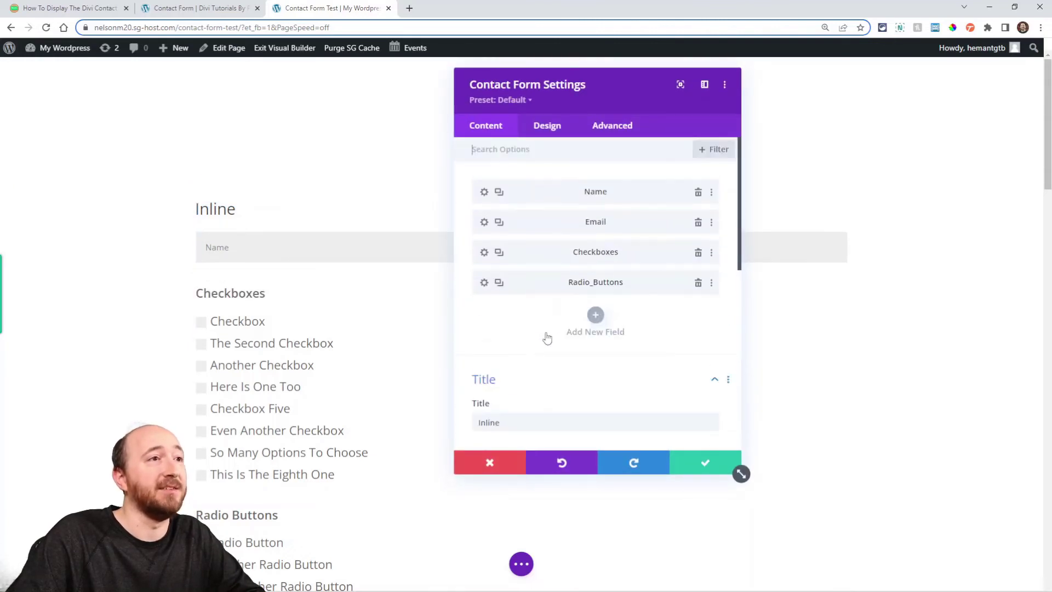
click(485, 253)
scroll(589, 304, down, 2)
click(503, 252)
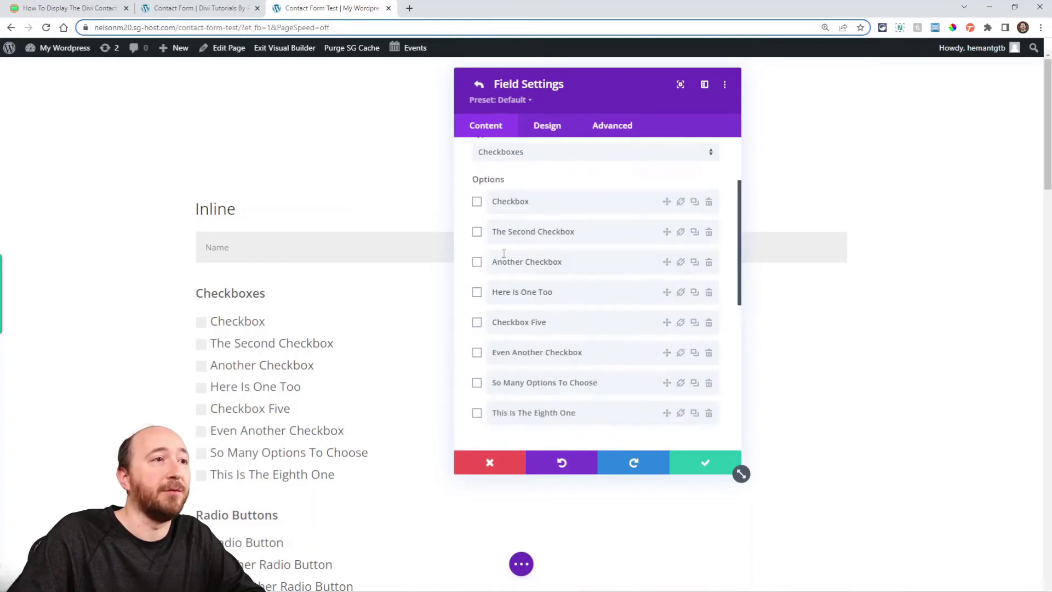
scroll(526, 274, down, 6)
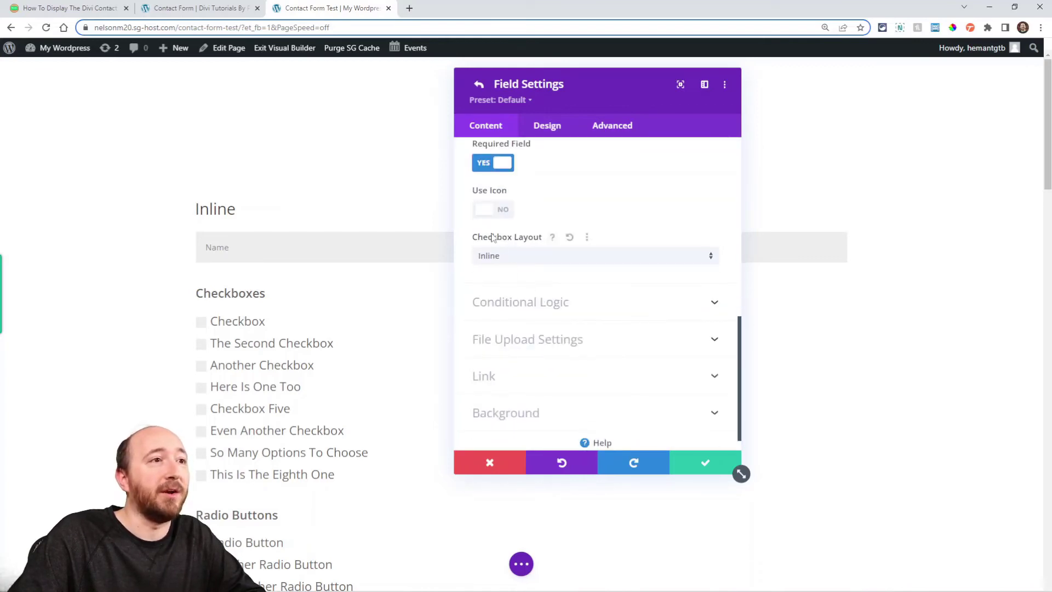
click(515, 258)
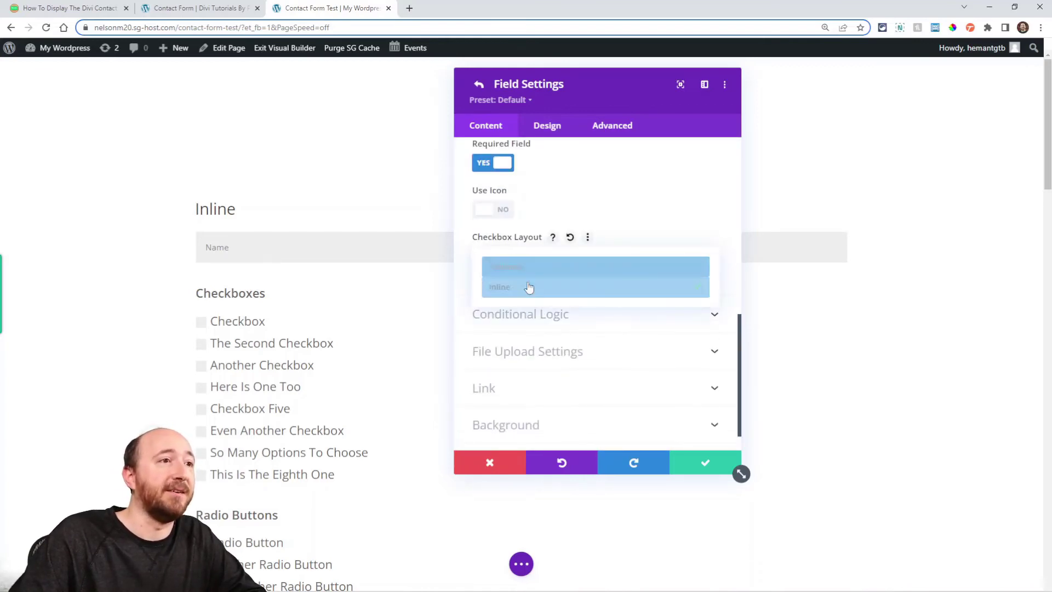
click(515, 290)
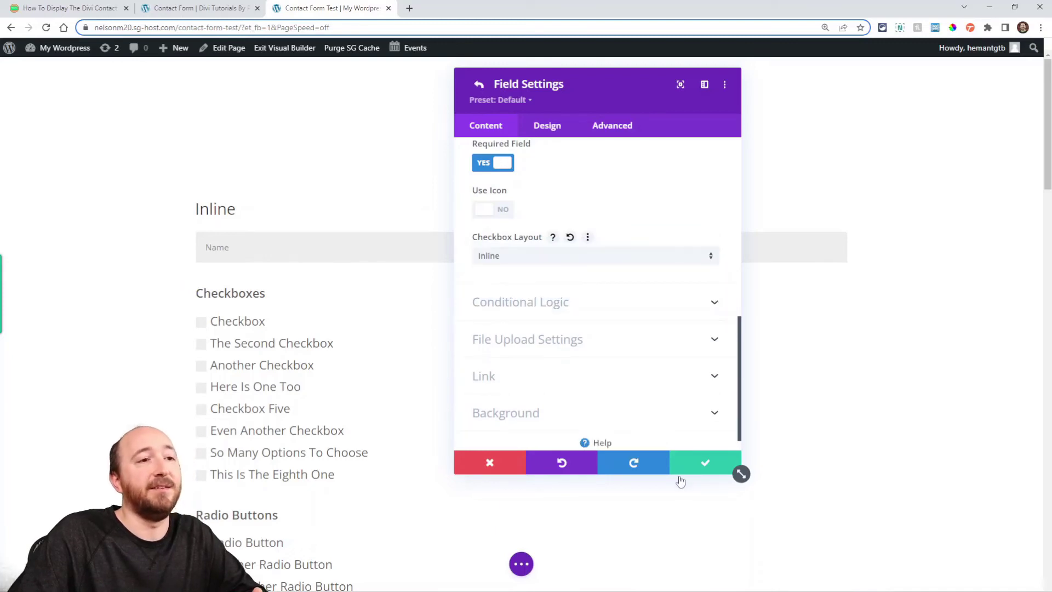
click(701, 463)
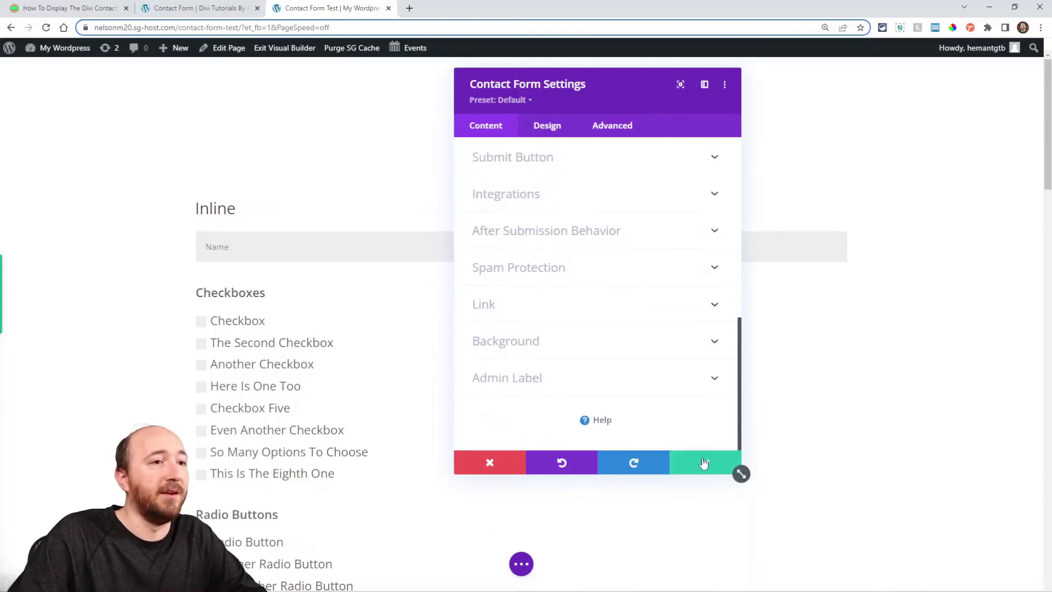
- Save and close the Inline contact form's settings
click(704, 463)
scroll(543, 413, down, 15)
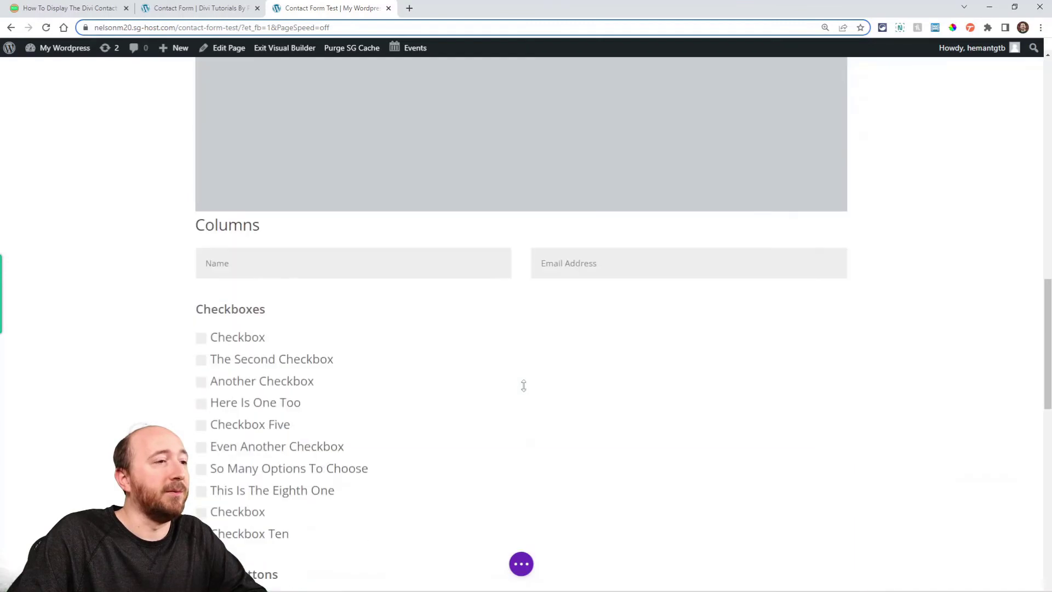
scroll(524, 385, down, 4)
scroll(486, 261, up, 2)
- In the Columns form, set the Radio_Buttons field to a 3 Column layout
click(500, 134)
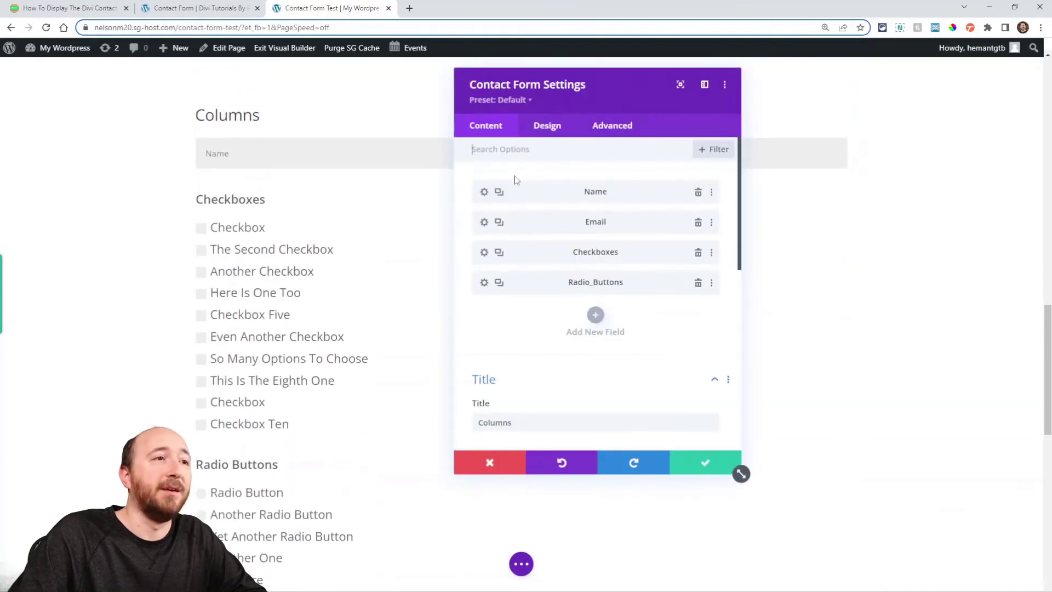
click(484, 283)
scroll(528, 321, down, 2)
click(509, 251)
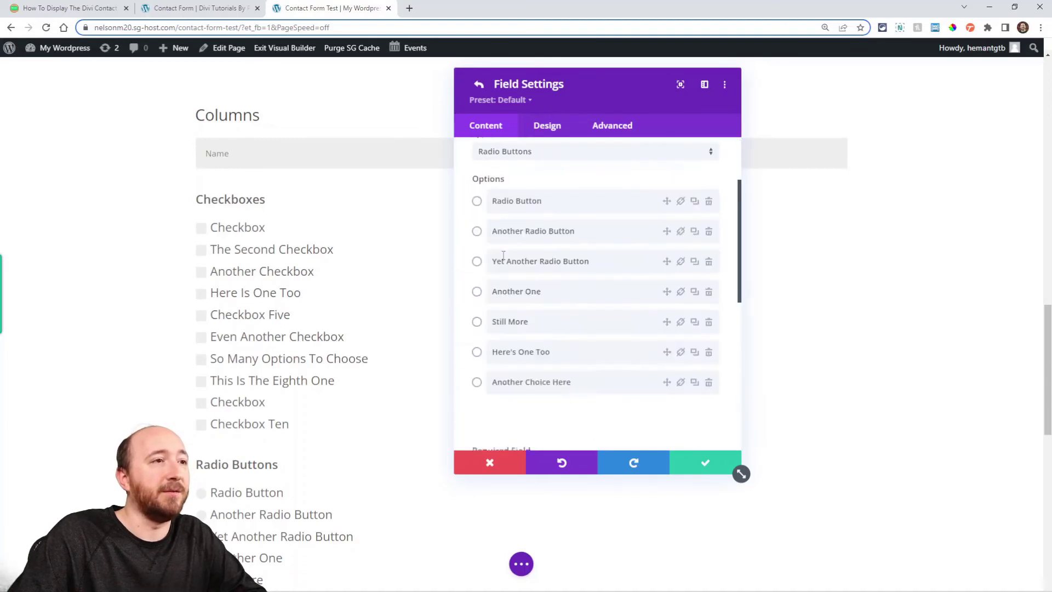
scroll(530, 348, down, 3)
scroll(530, 347, down, 3)
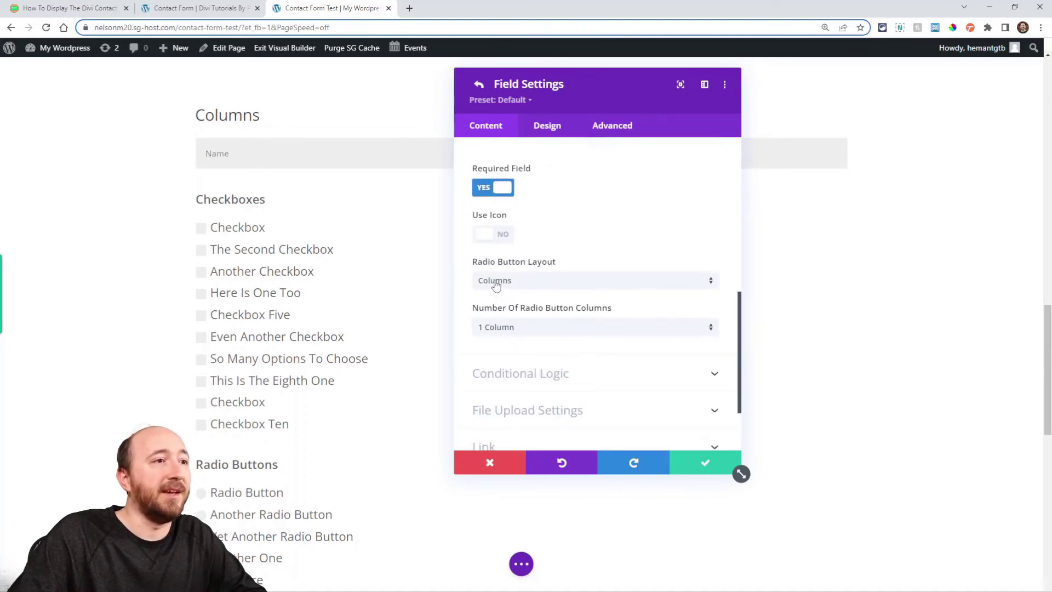
click(515, 331)
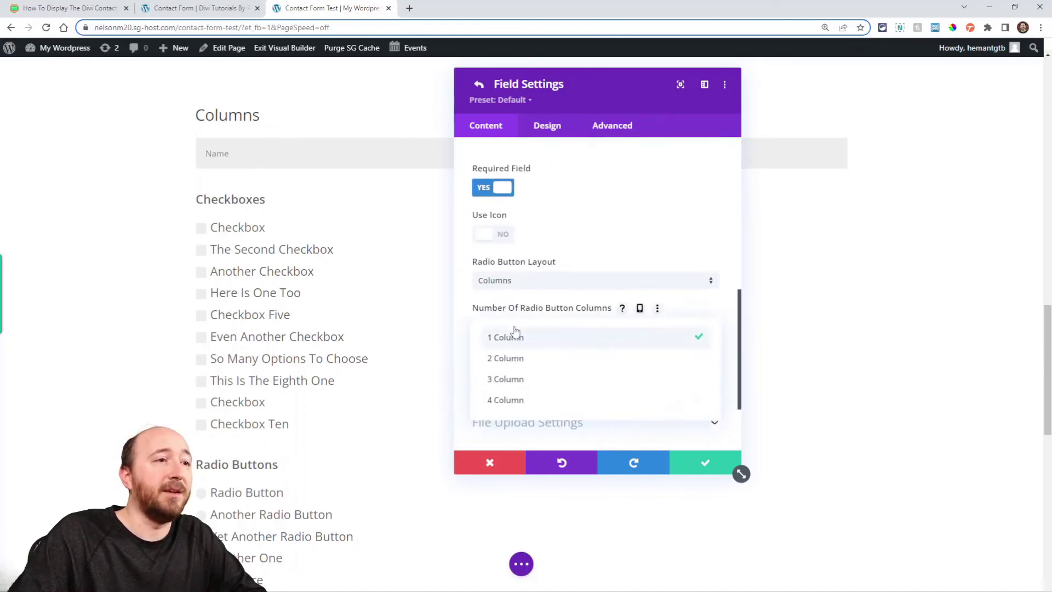
click(500, 384)
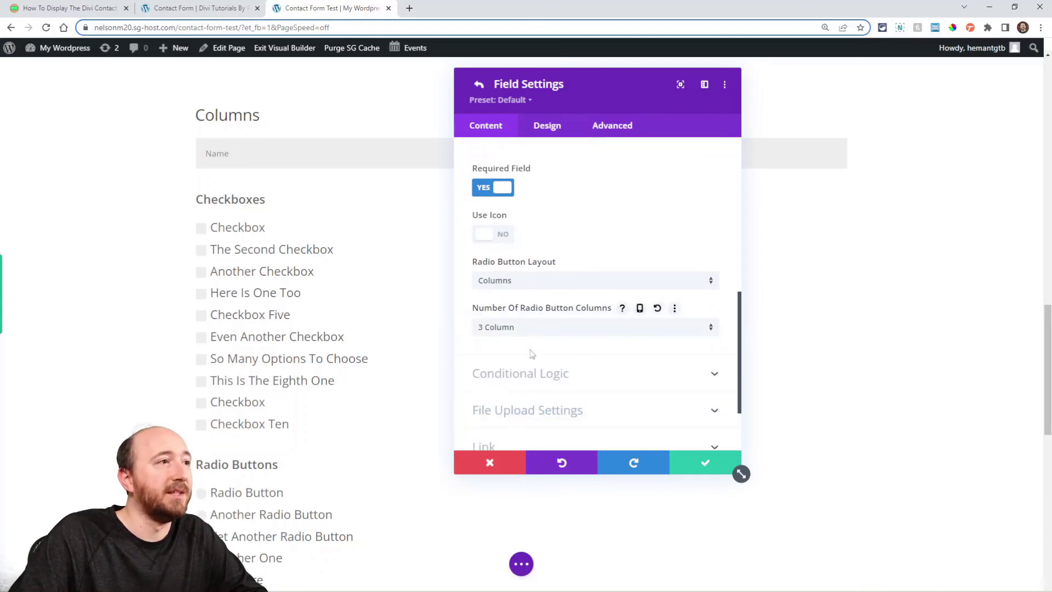
scroll(529, 353, up, 5)
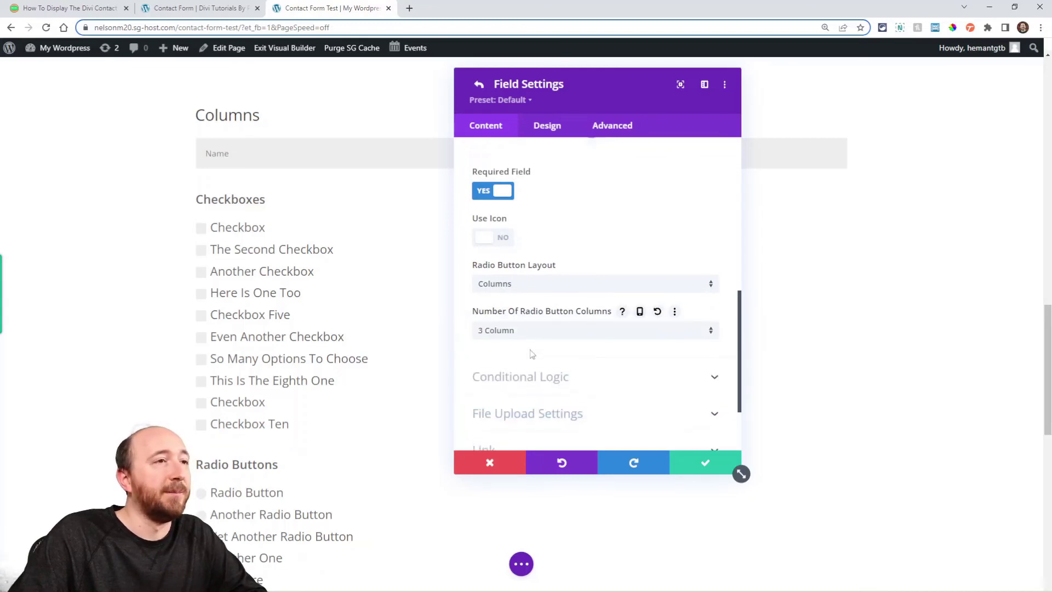
click(478, 84)
- Set the Columns form's Checkboxes field to 2 Column and save the form settings
click(484, 252)
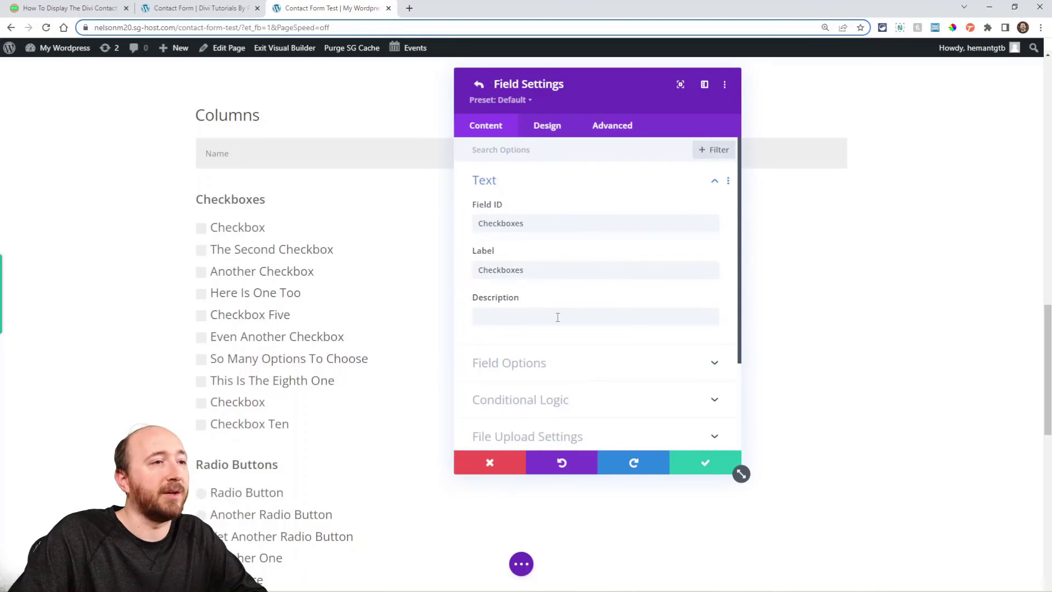
scroll(557, 320, down, 1)
scroll(557, 327, up, 1)
click(504, 364)
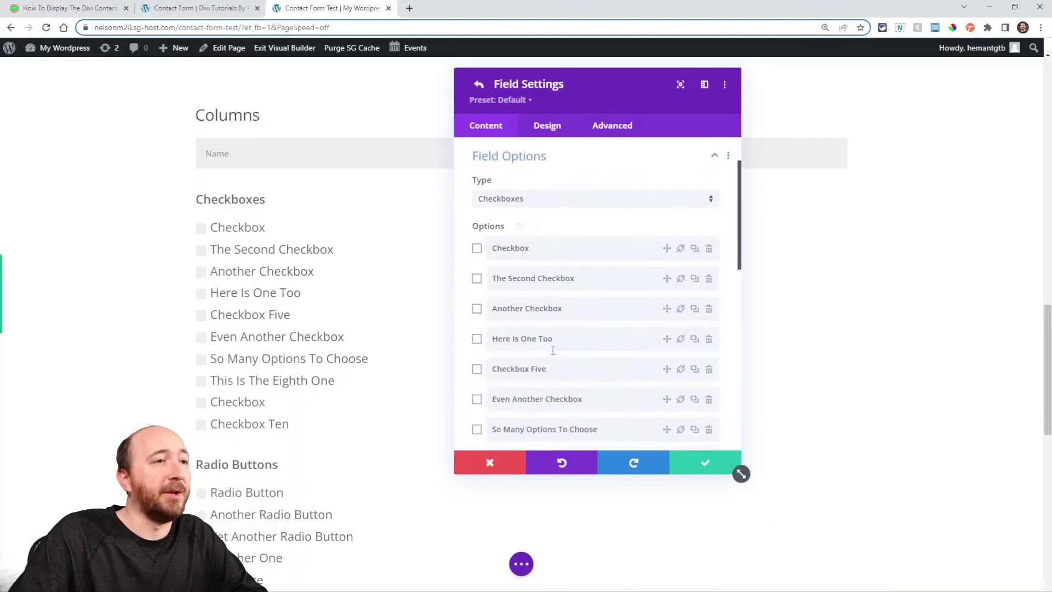
scroll(551, 338, down, 5)
scroll(531, 365, down, 3)
click(508, 306)
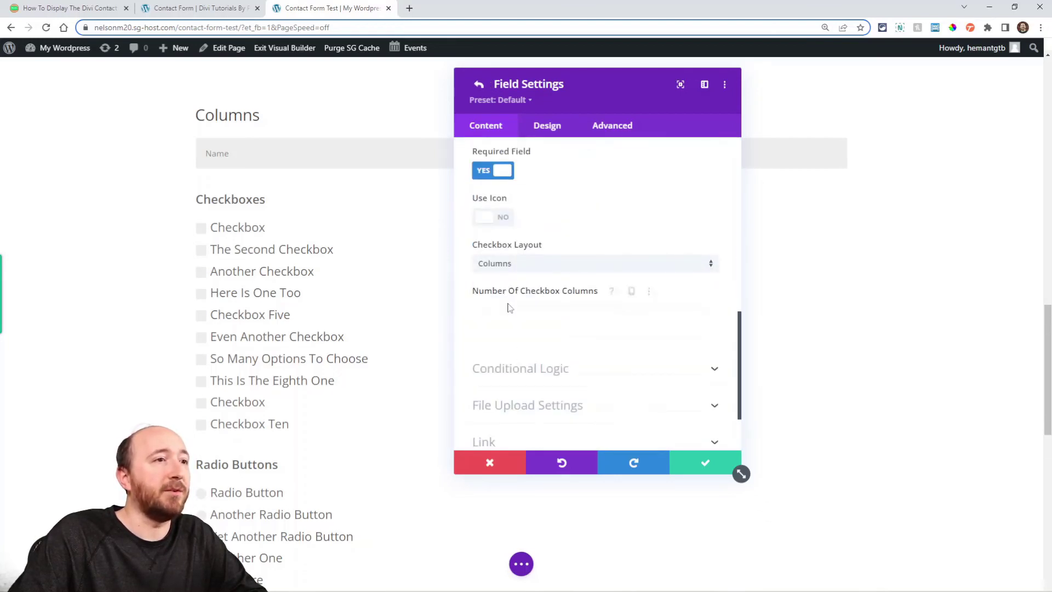
click(502, 364)
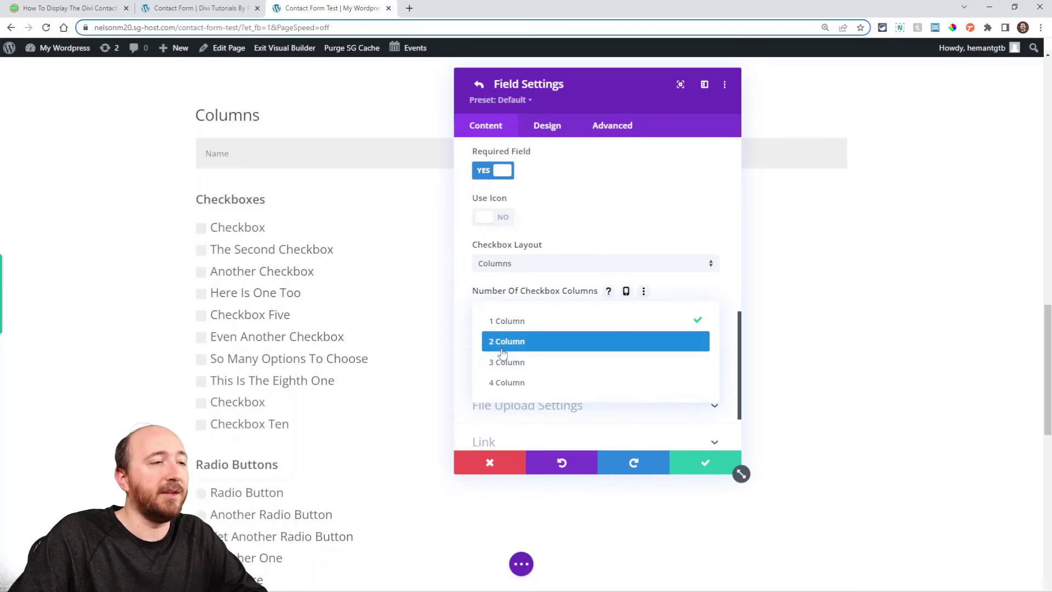
click(696, 463)
click(695, 464)
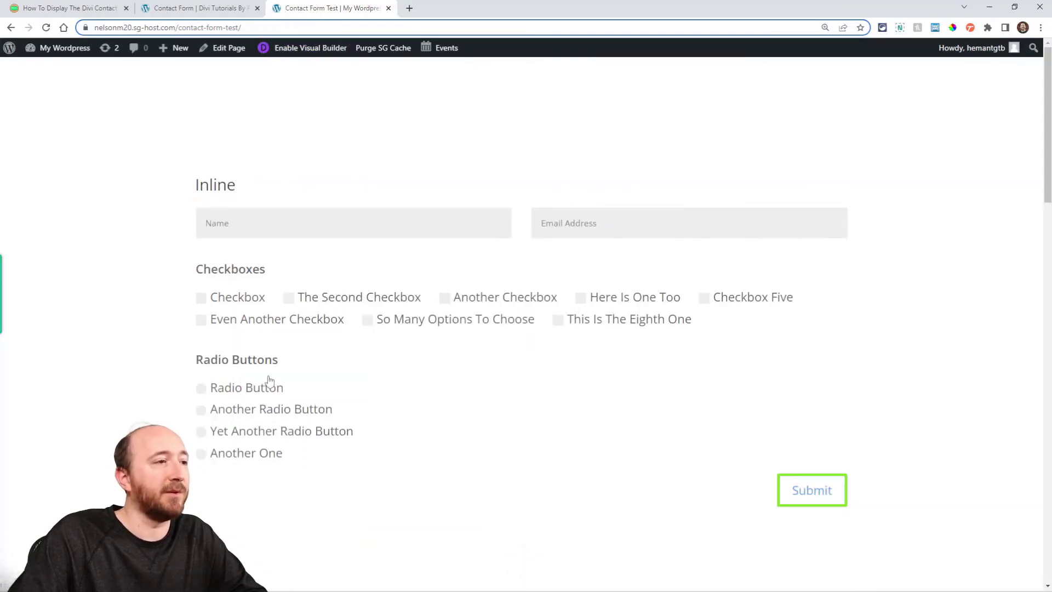
- Reload the live page and check the inline checkbox rows and the 2- and 3-column layouts
scroll(318, 438, down, 2)
key(F5)
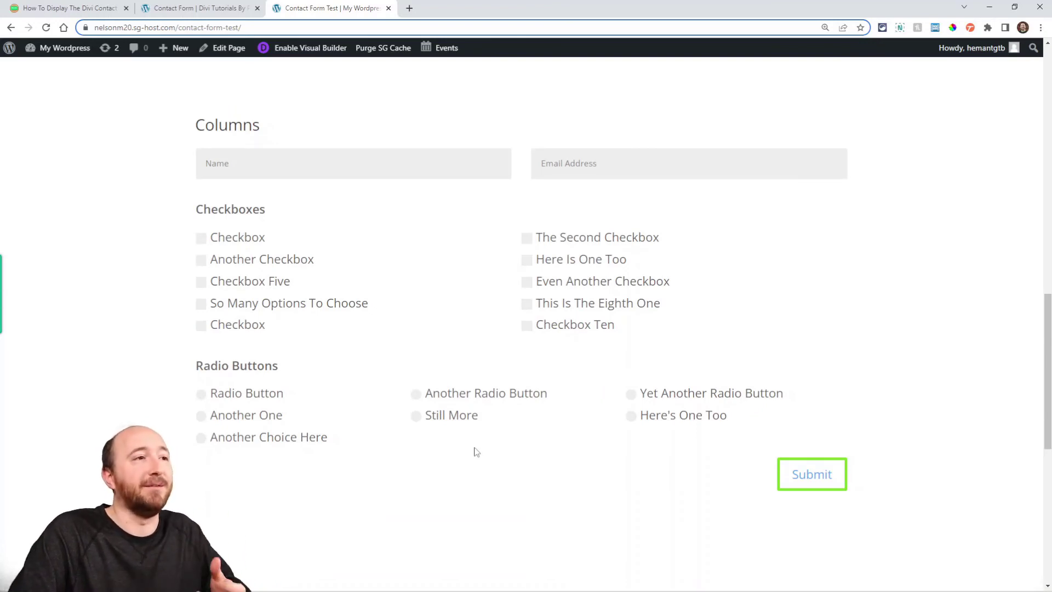
scroll(452, 433, up, 2)
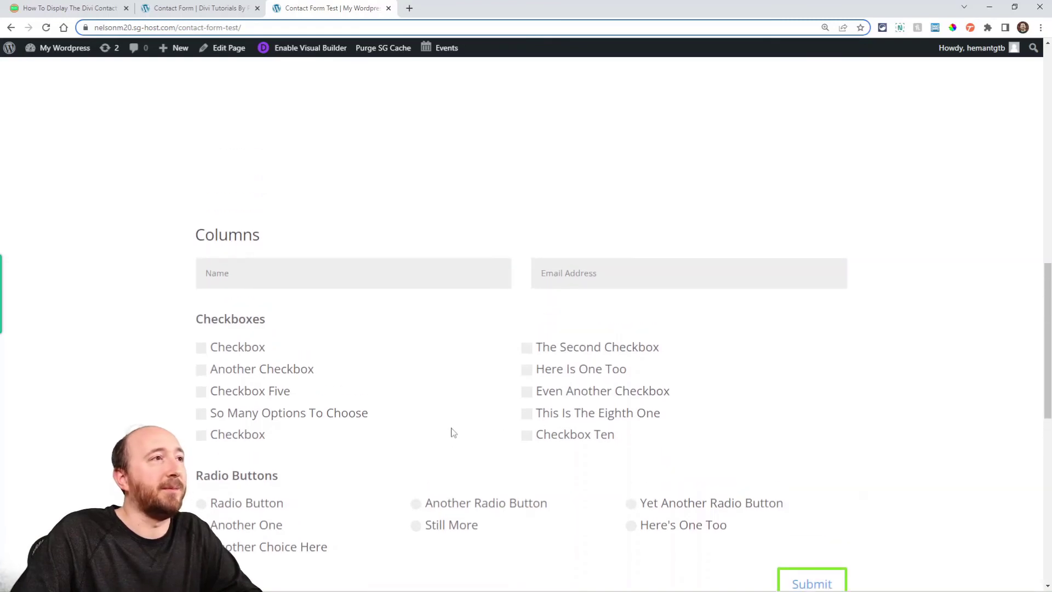
scroll(452, 433, down, 3)
- Go back to the contact form article and scroll up to the 'Do It With A Setting!' banner
click(66, 8)
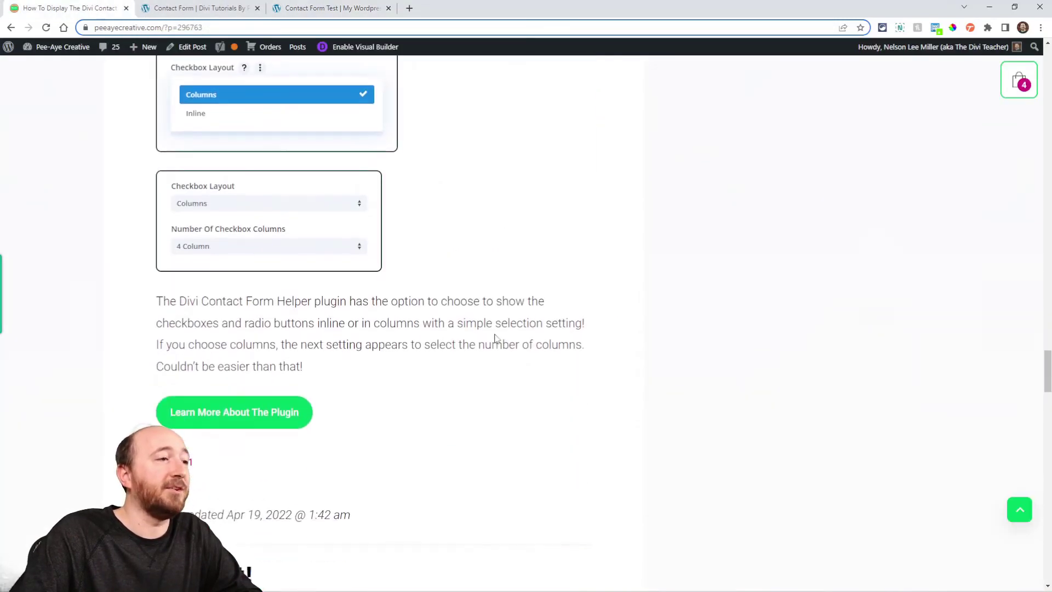
scroll(494, 338, up, 6)
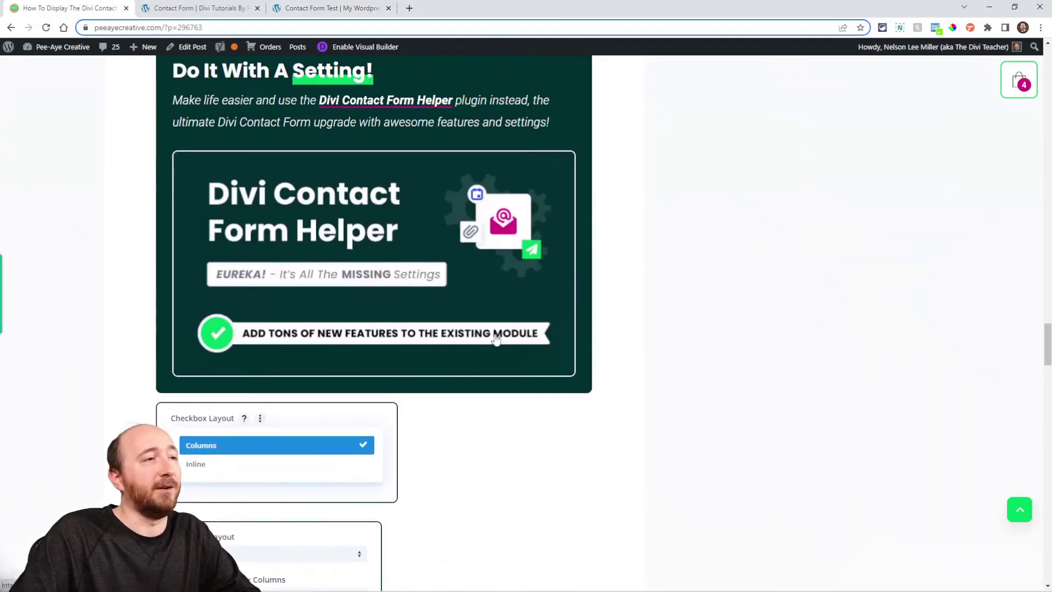
scroll(503, 396, up, 2)
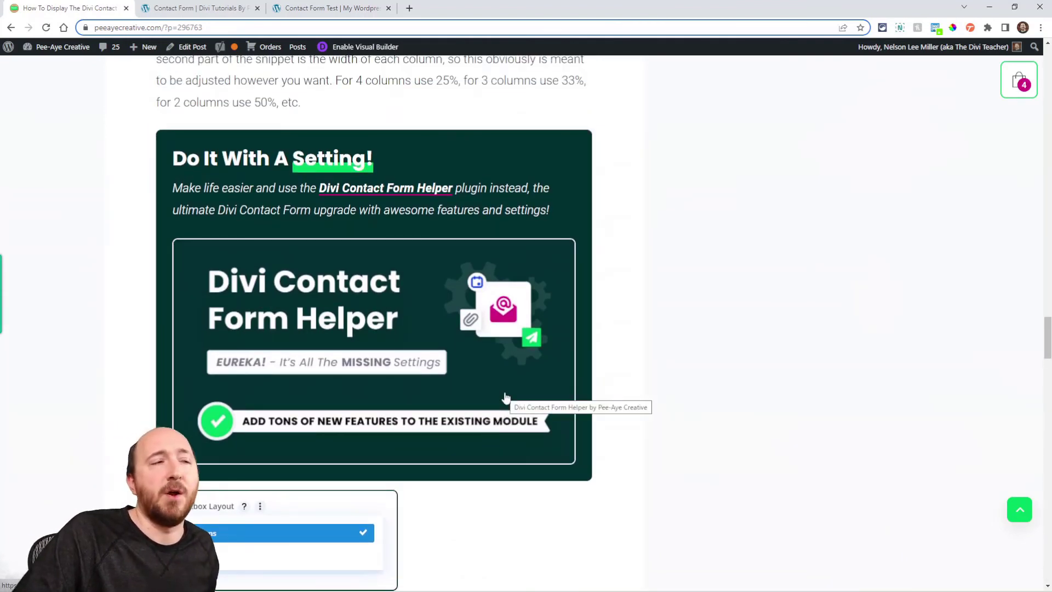